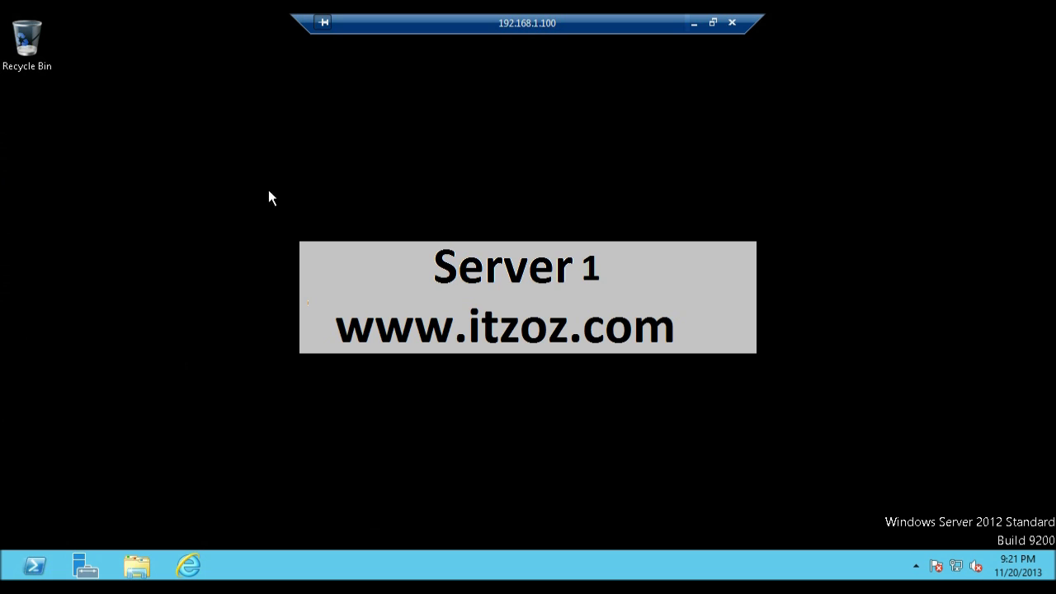
{"action": "double_click", "coordinate": [527, 23]}
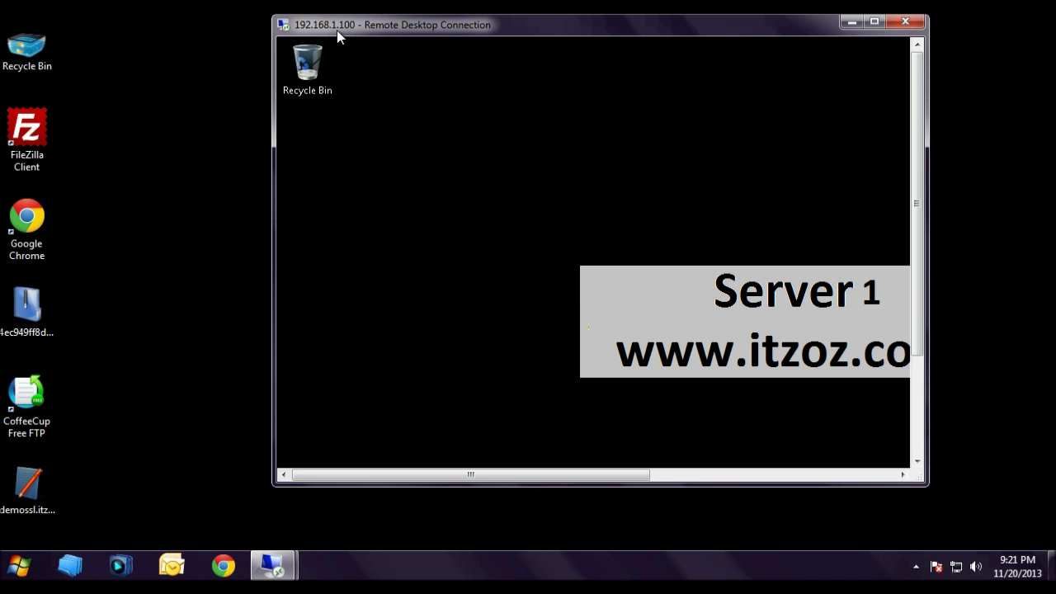
{"action": "left_click", "coordinate": [872, 23]}
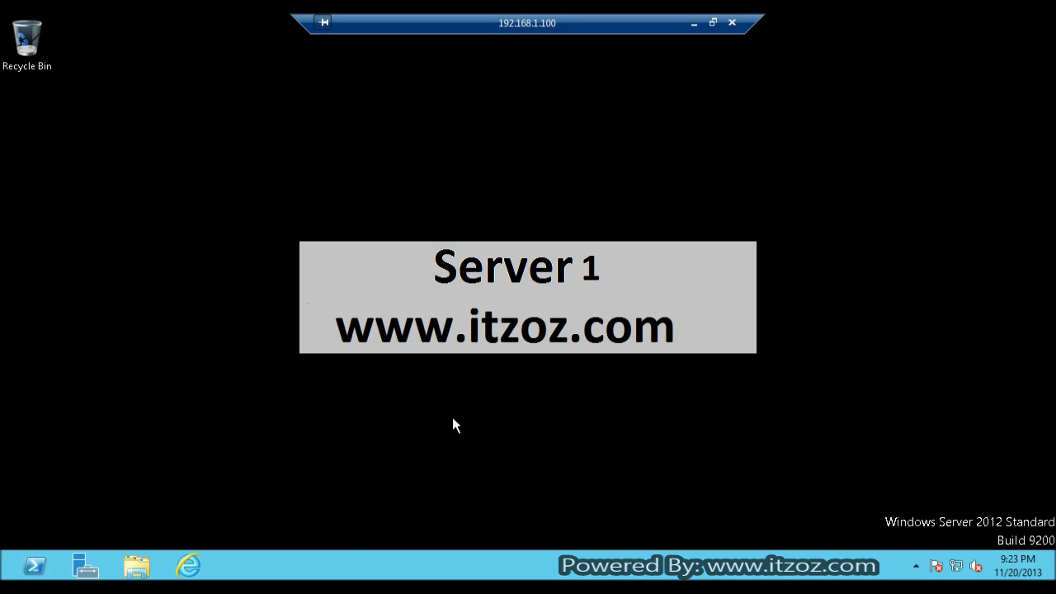
Launch an empty Microsoft Management Console on Server 1 by running mmc
{"action": "key", "text": "super+r"}
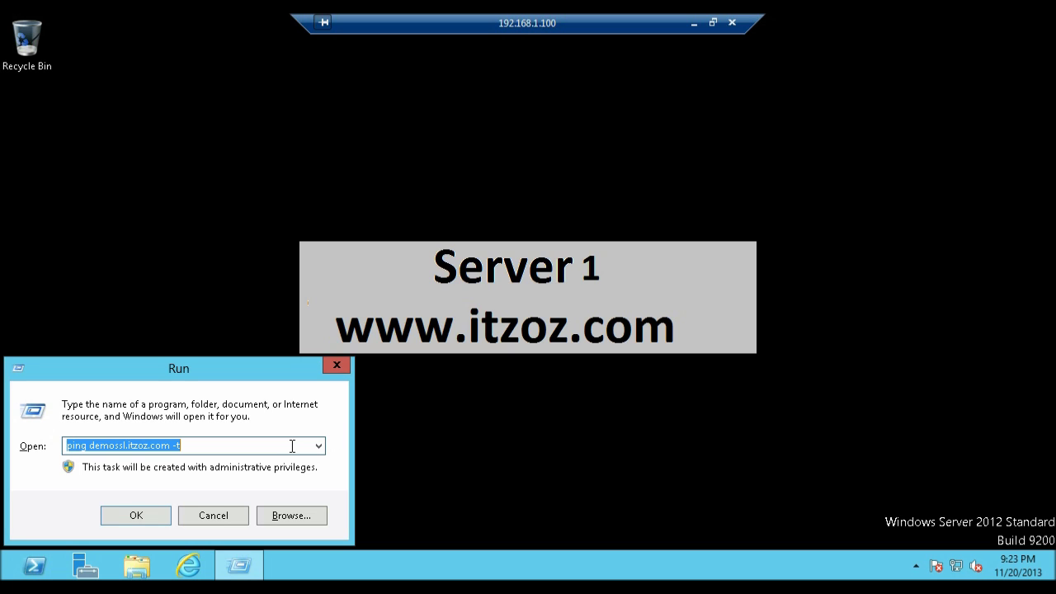
{"action": "type", "text": "mmc"}
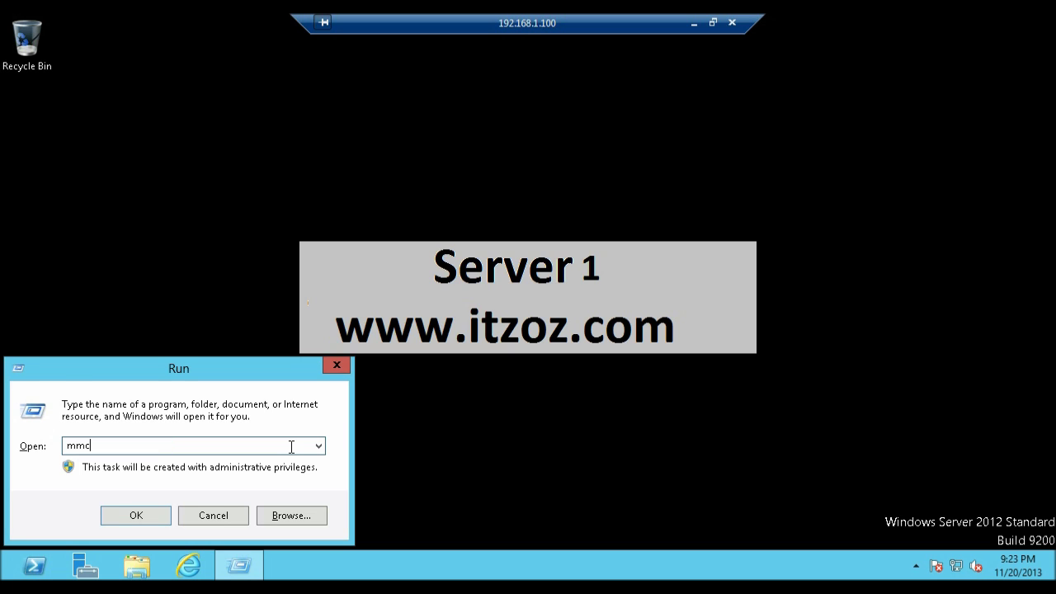
{"action": "key", "text": "Return"}
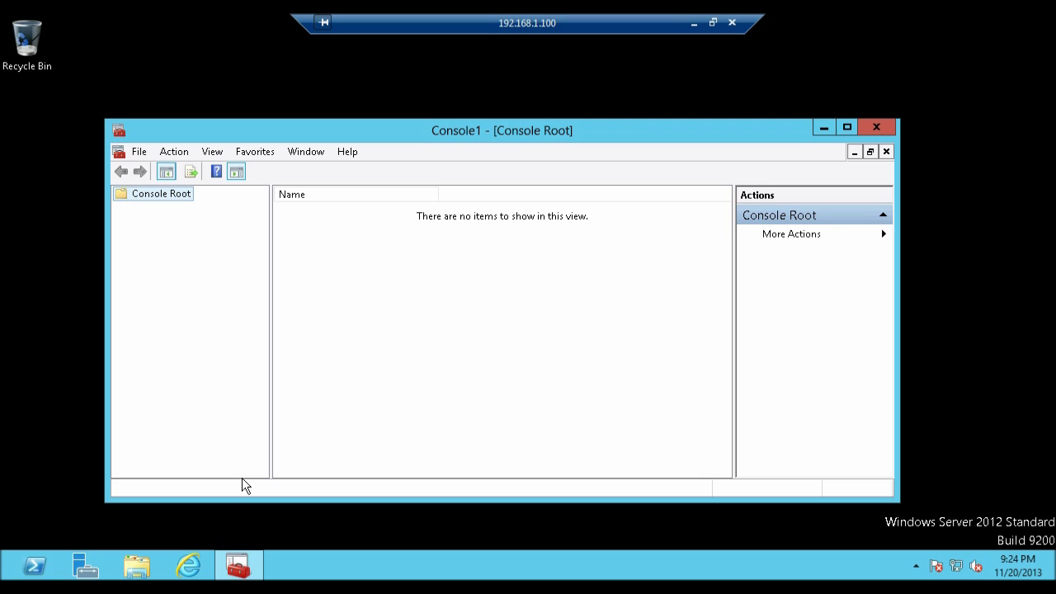
Add the Certificates snap-in to the console for the computer account on the local computer
{"action": "left_click", "coordinate": [140, 153]}
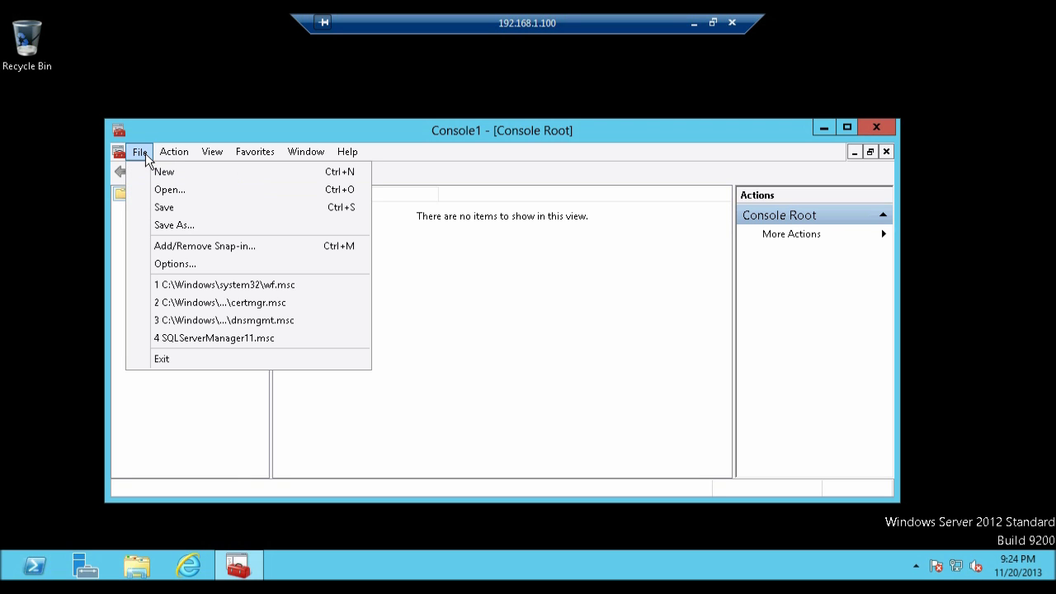
{"action": "left_click", "coordinate": [193, 245]}
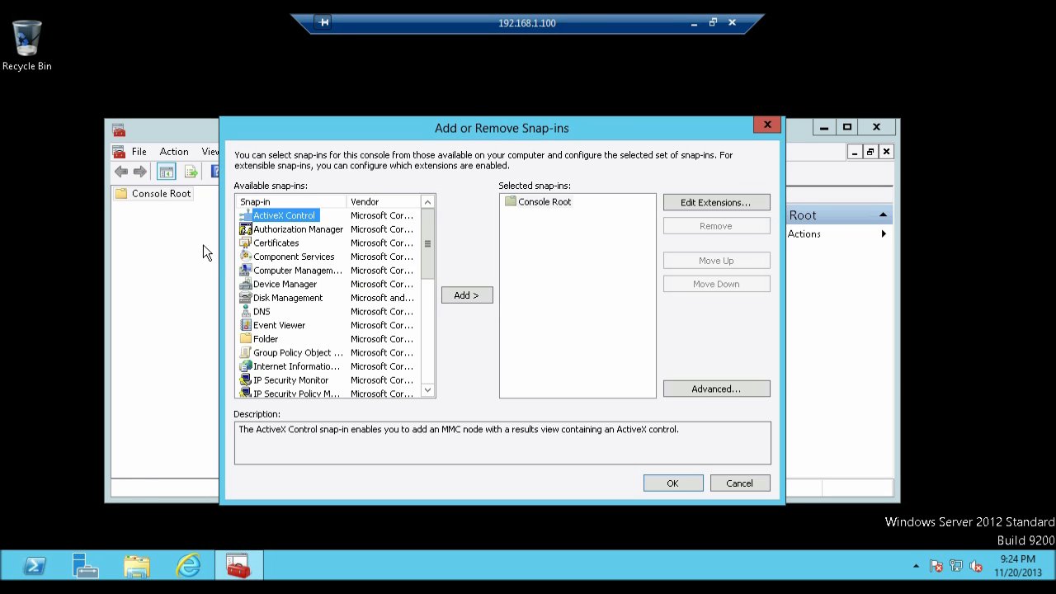
{"action": "left_click", "coordinate": [270, 244]}
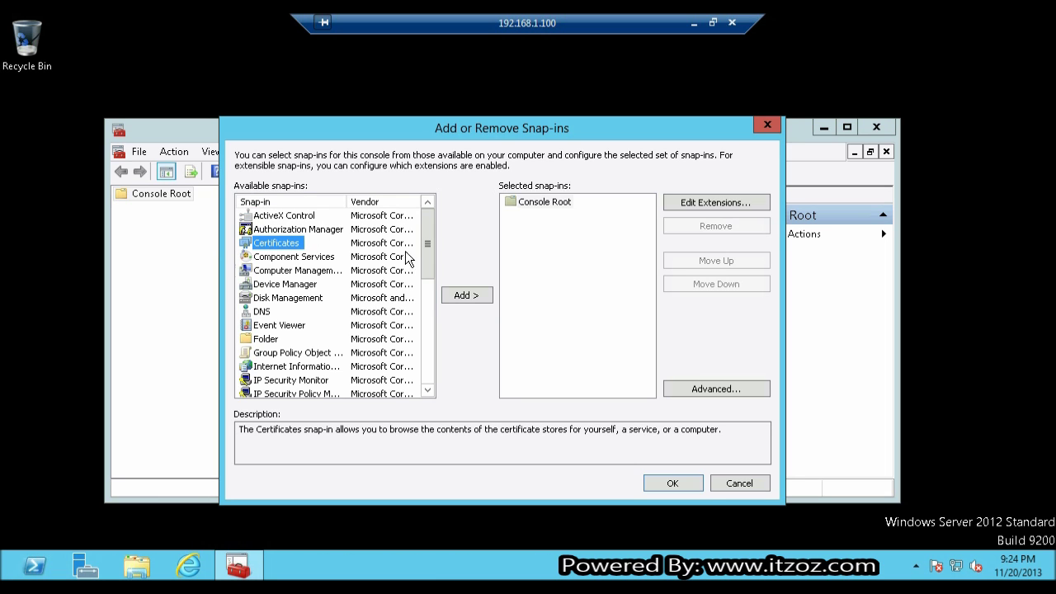
{"action": "left_click", "coordinate": [453, 295]}
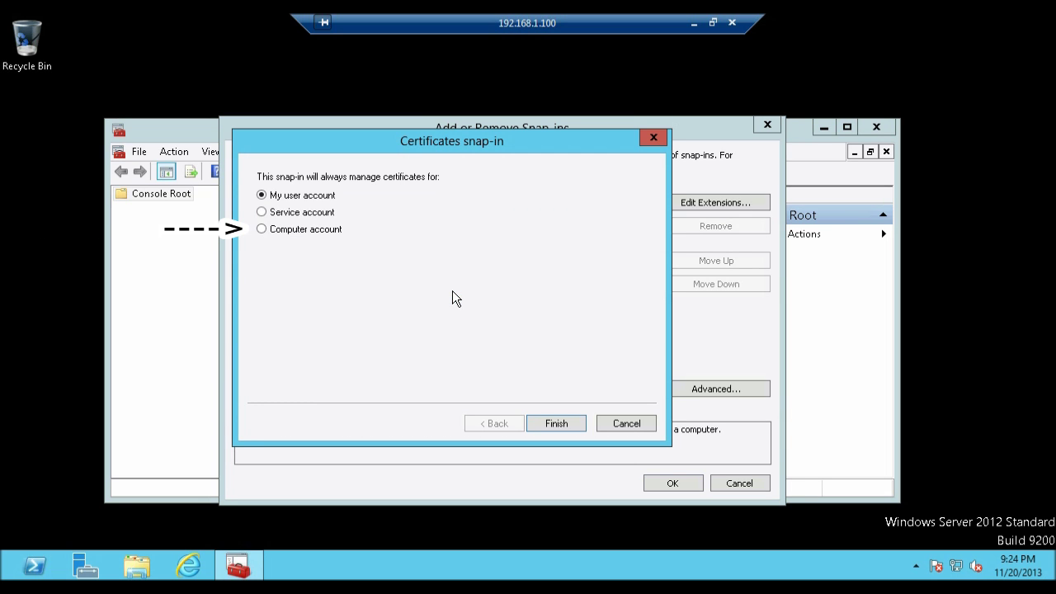
{"action": "left_click", "coordinate": [315, 237]}
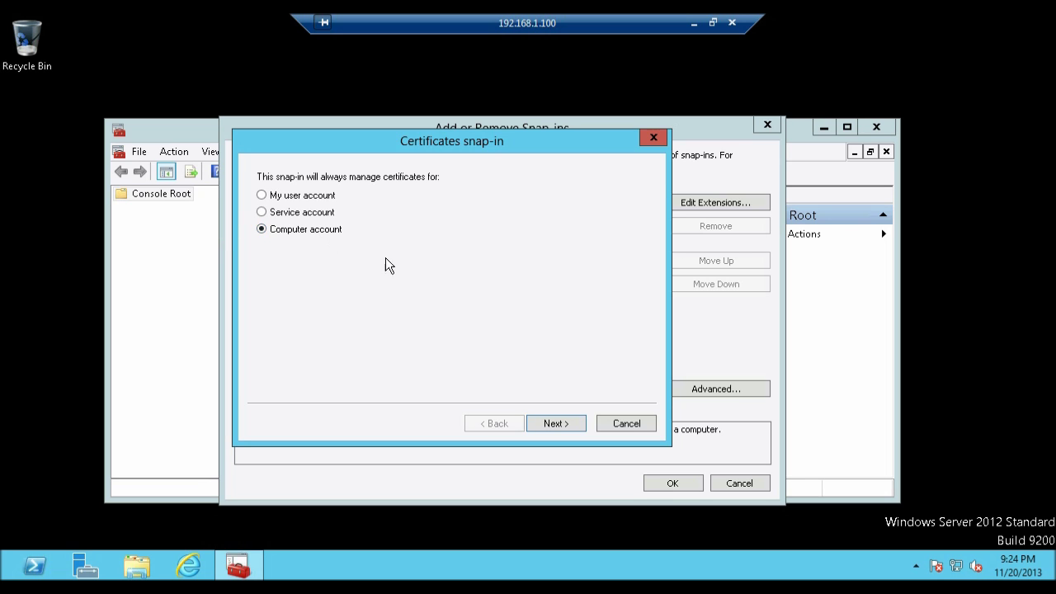
{"action": "left_click", "coordinate": [546, 423]}
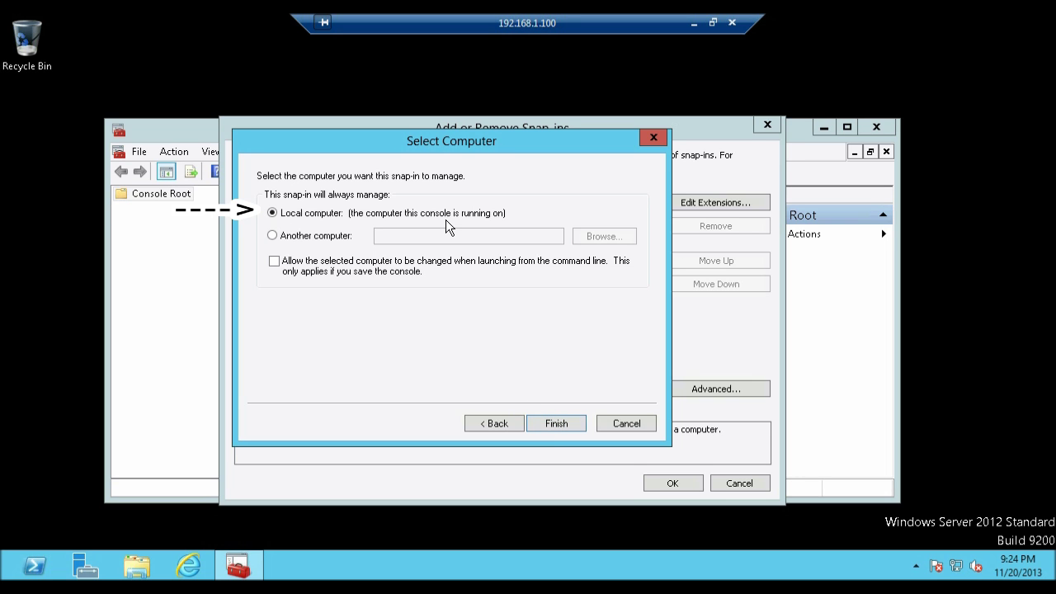
{"action": "left_click", "coordinate": [555, 425]}
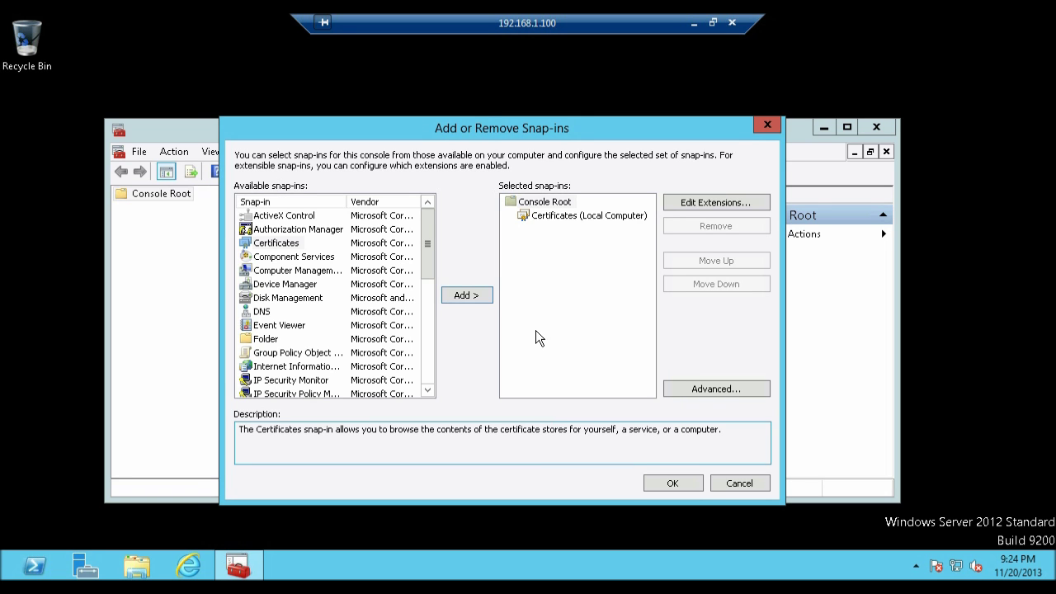
{"action": "left_click", "coordinate": [672, 484]}
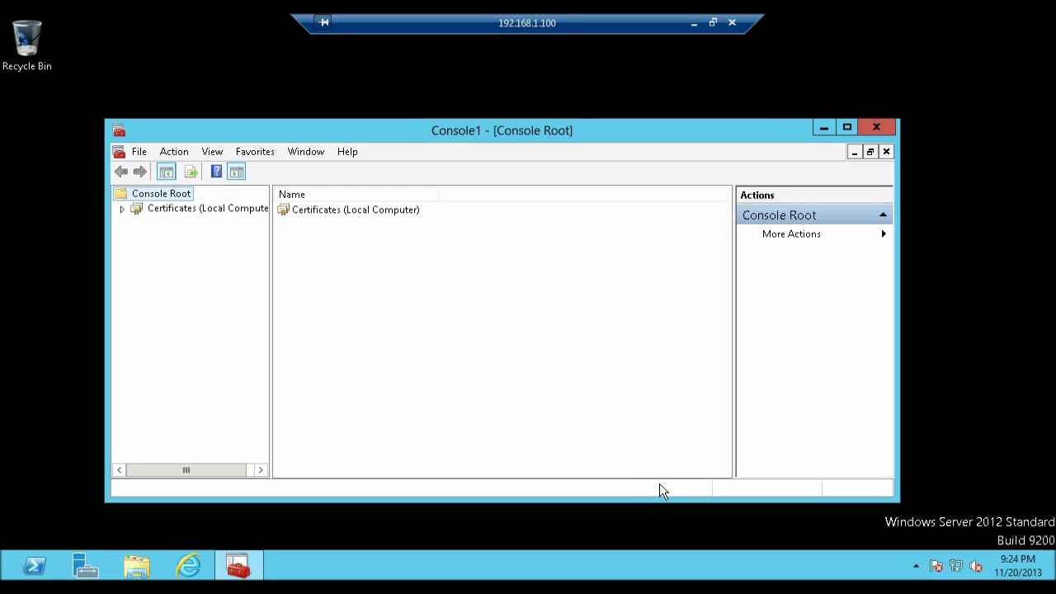
Open the Certificates folder of the local computer's Personal store
{"action": "left_click", "coordinate": [122, 210]}
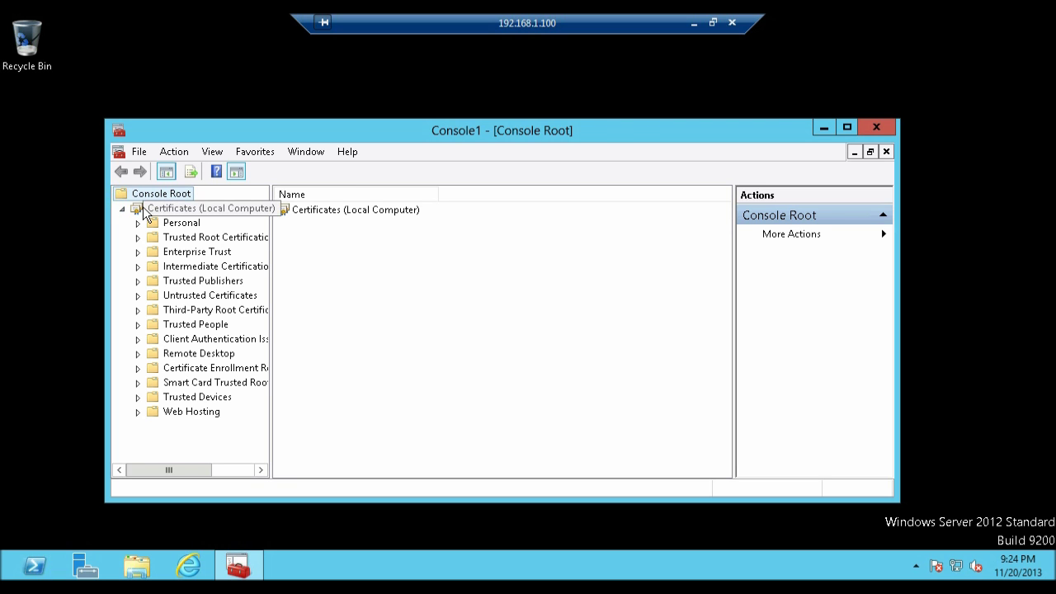
{"action": "left_click", "coordinate": [143, 207]}
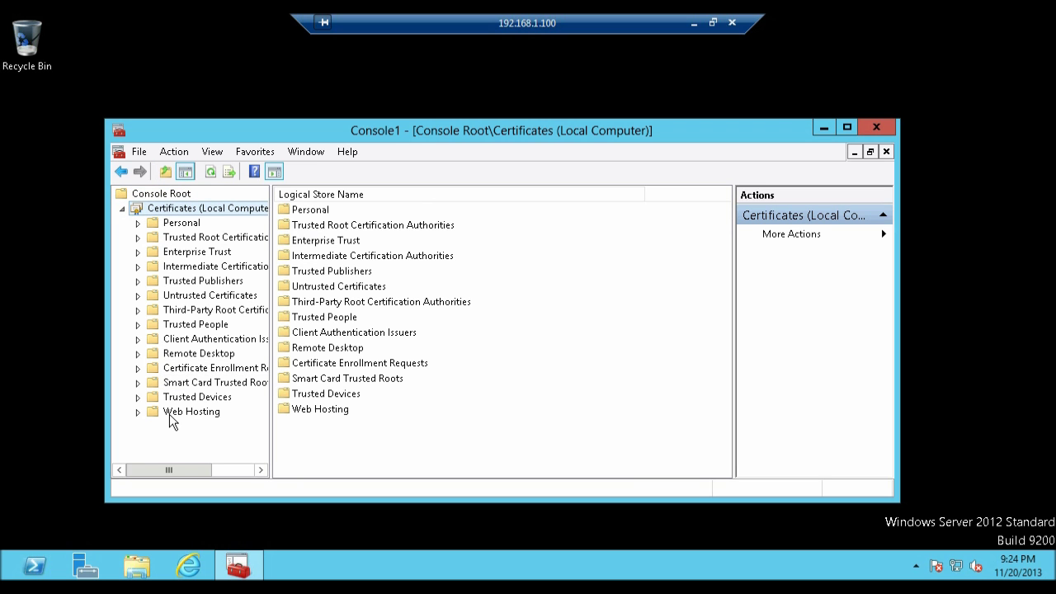
{"action": "left_click", "coordinate": [139, 223]}
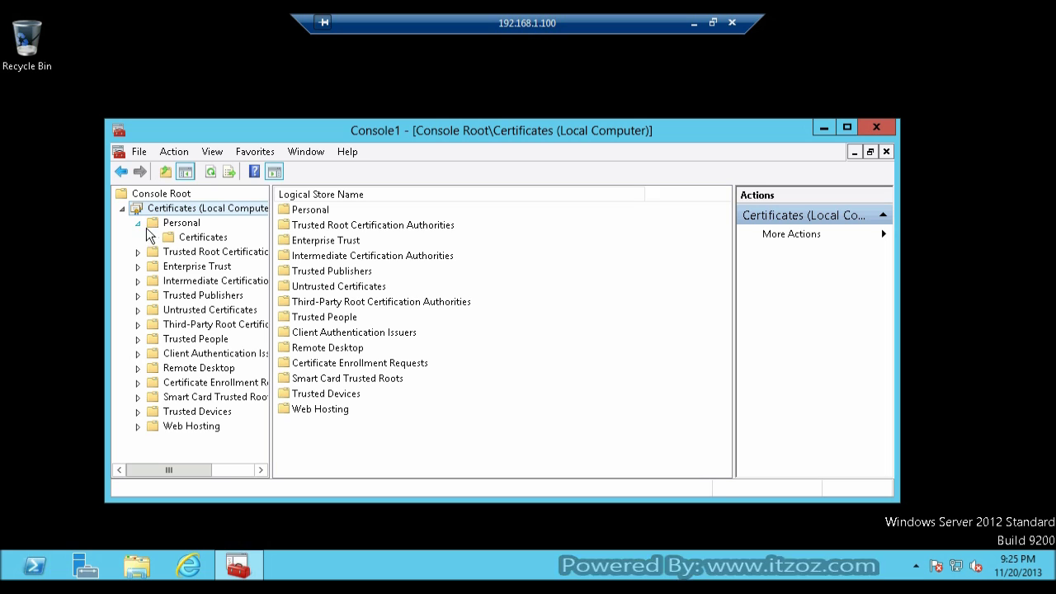
{"action": "left_click", "coordinate": [174, 238]}
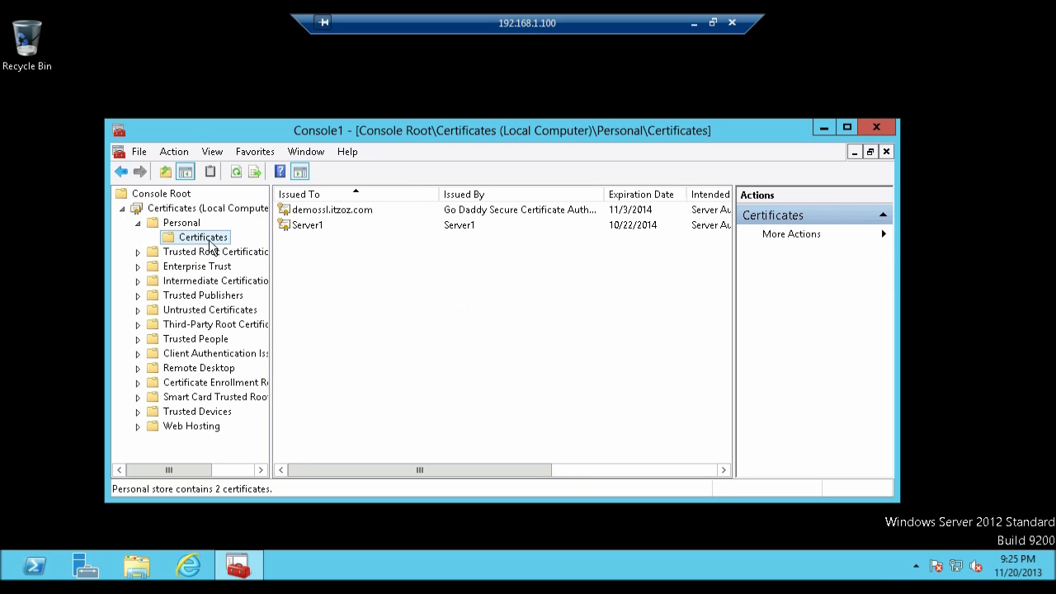
Start exporting the demossl.itzoz.com certificate with its private key in PKCS #12 (.PFX) format, including all certificates in the certification path
{"action": "left_click", "coordinate": [333, 213]}
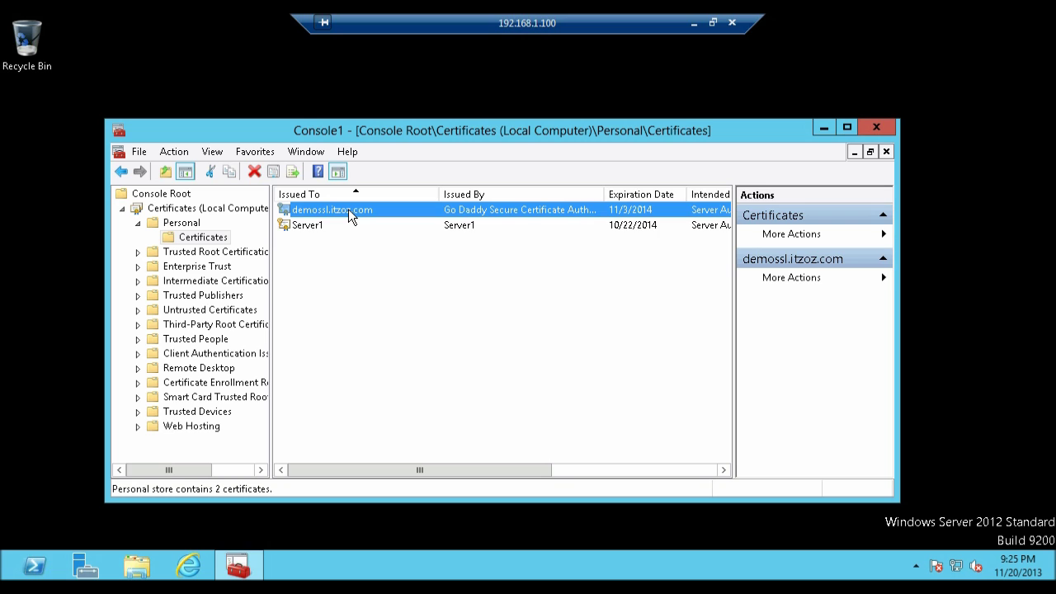
{"action": "right_click", "coordinate": [349, 214]}
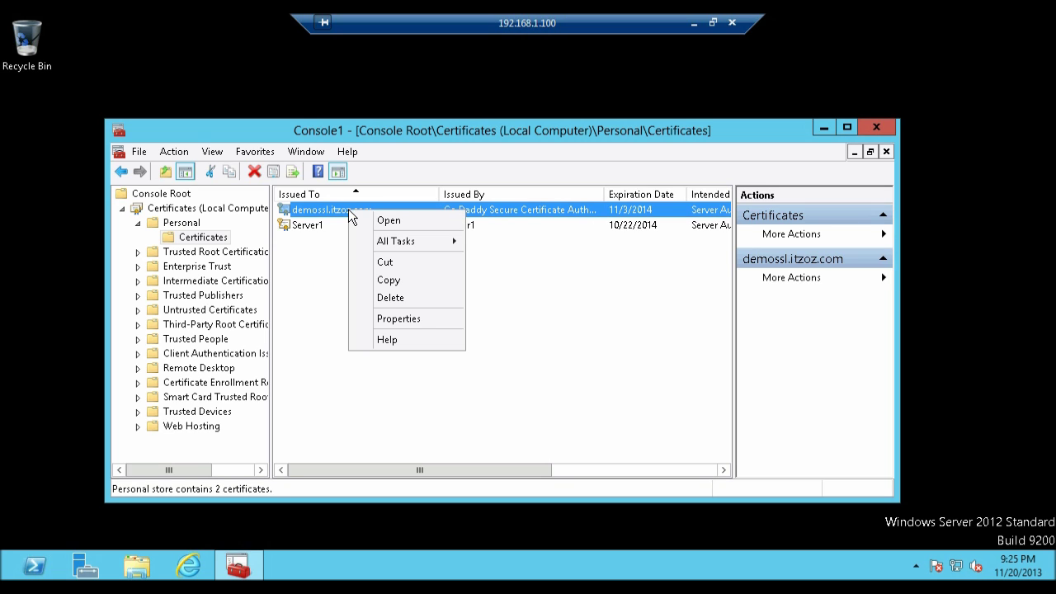
{"action": "mouse_move", "coordinate": [398, 245]}
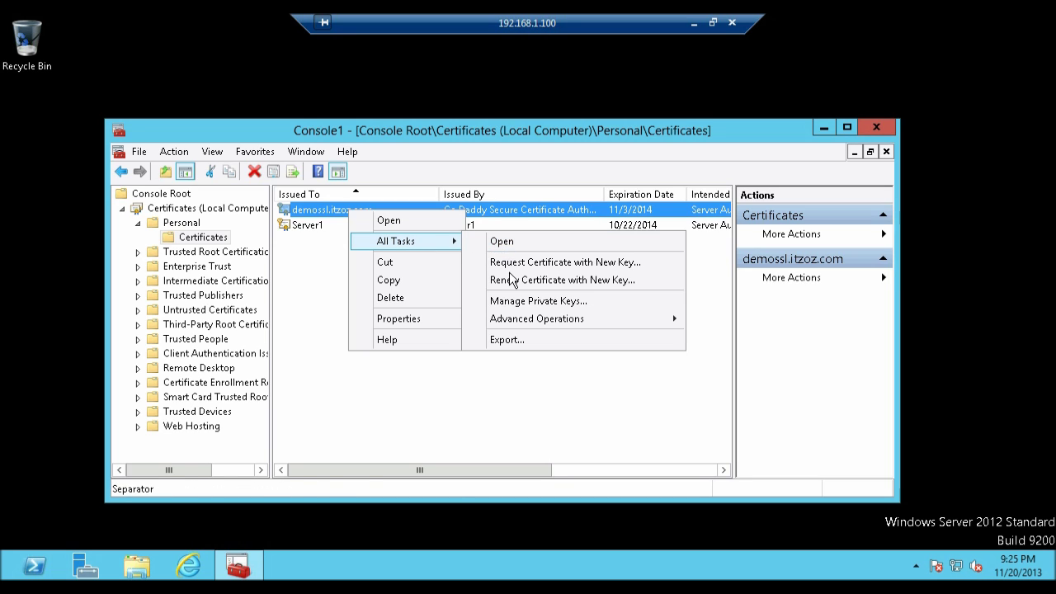
{"action": "left_click", "coordinate": [505, 340]}
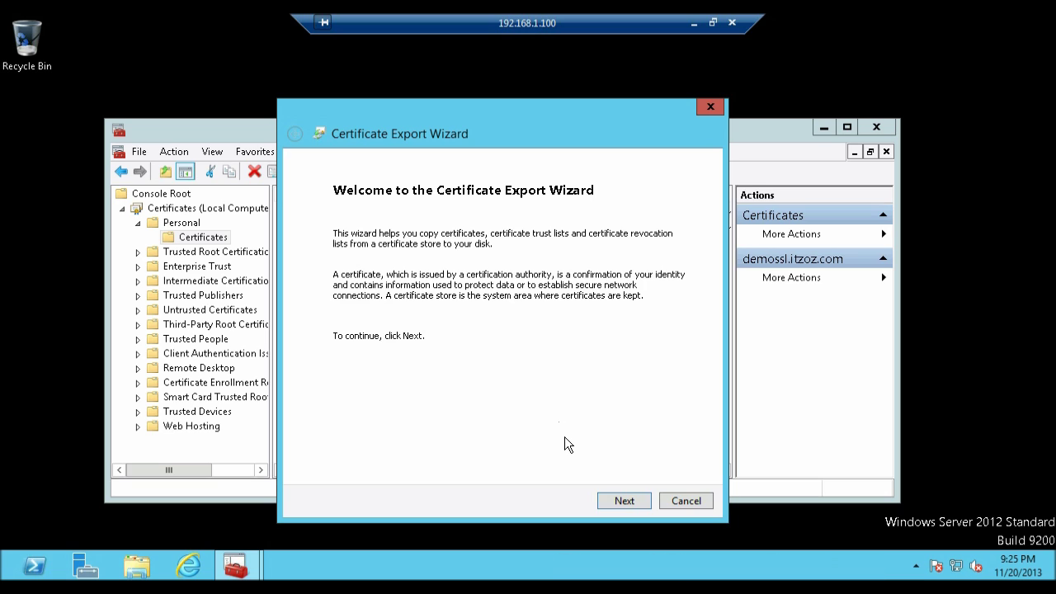
{"action": "left_click", "coordinate": [624, 500]}
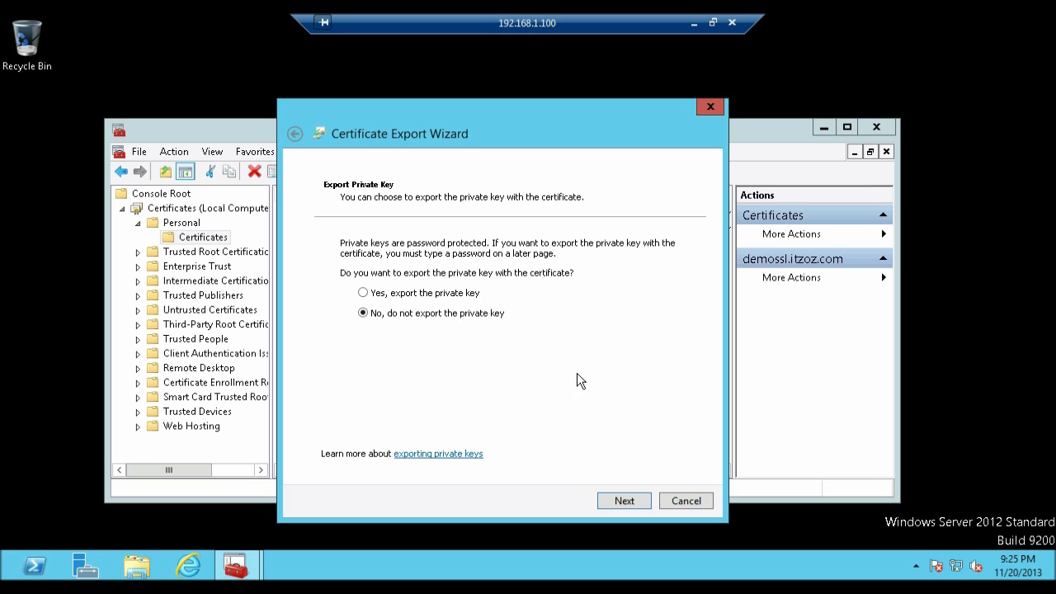
{"action": "left_click", "coordinate": [364, 294]}
{"action": "left_click", "coordinate": [635, 499]}
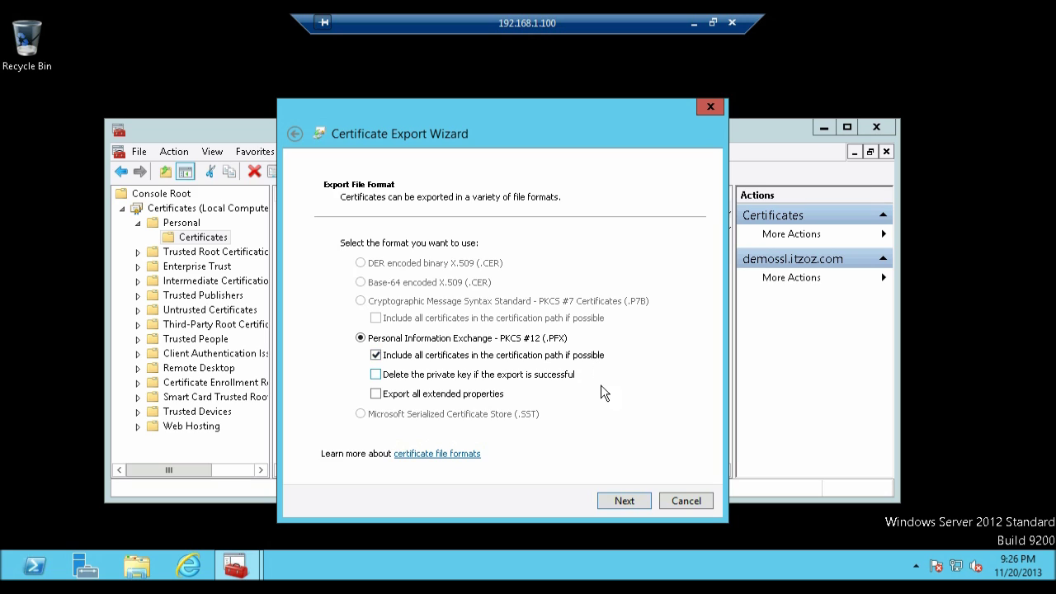
{"action": "left_click", "coordinate": [621, 501]}
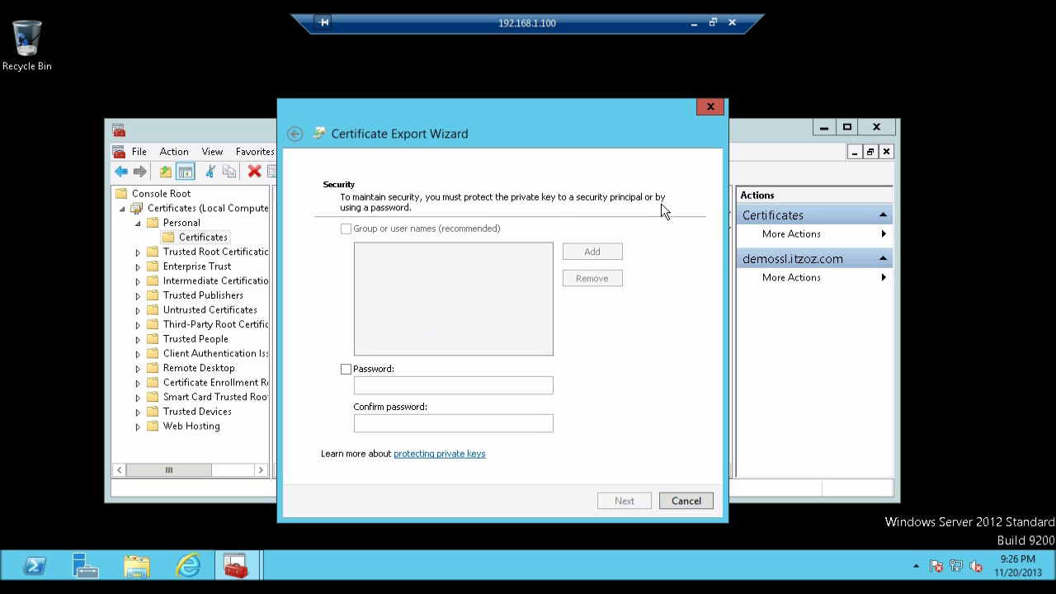
Protect the exported private key with a password, entering and confirming the export password
{"action": "left_click", "coordinate": [346, 370]}
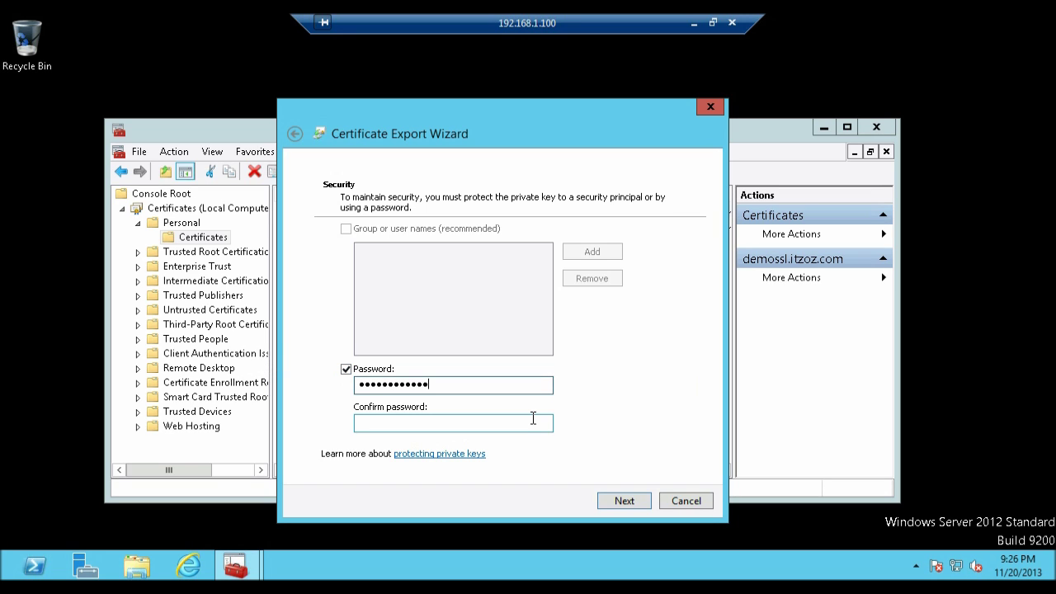
{"action": "left_click", "coordinate": [533, 422]}
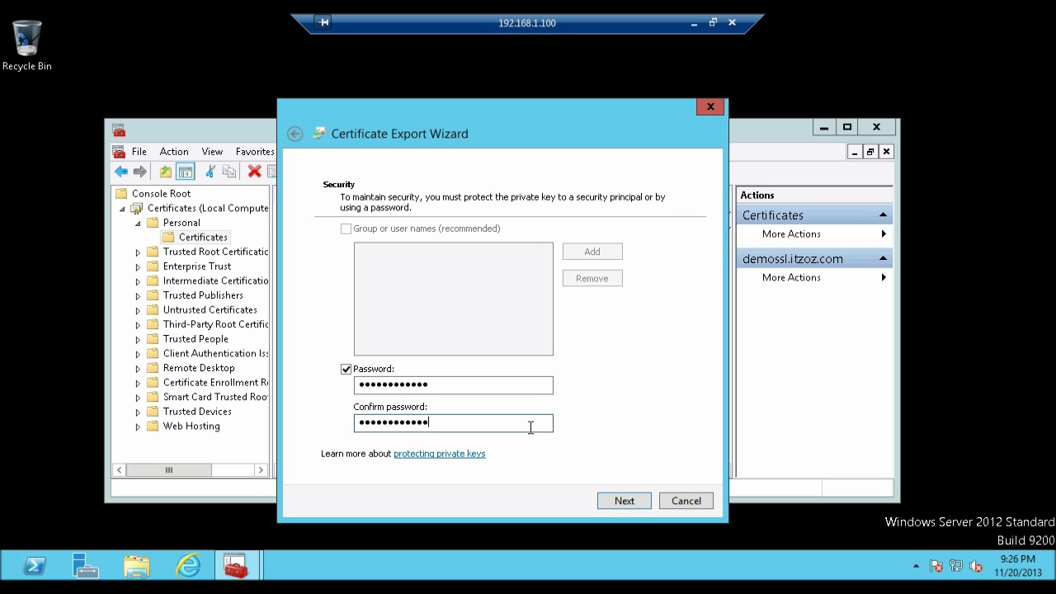
{"action": "left_click", "coordinate": [613, 498]}
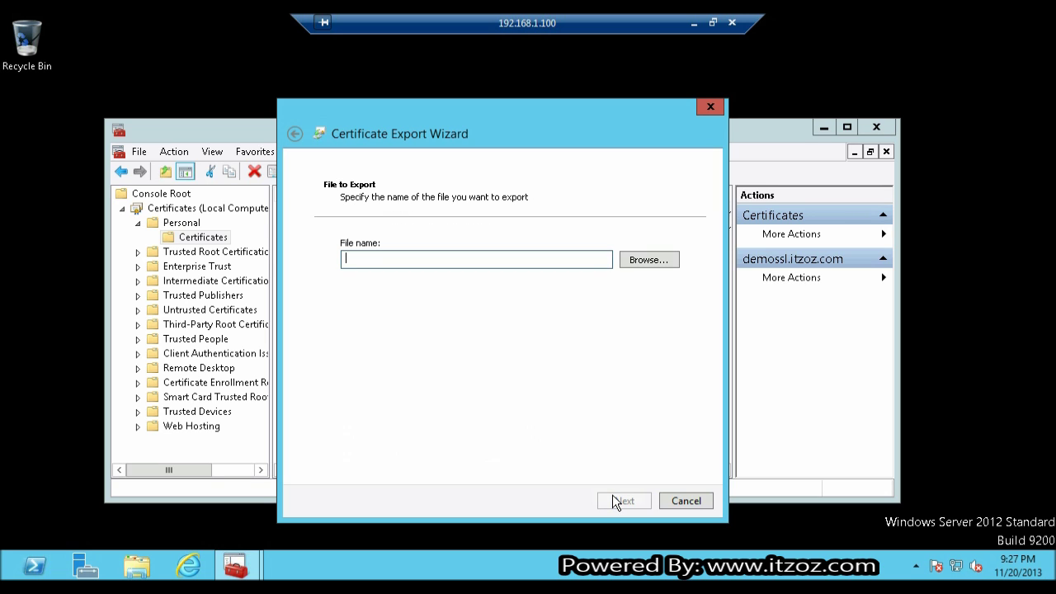
Set the export file to demossl.itzoz.com on the Desktop as a Personal Information Exchange file and complete the export
{"action": "left_click", "coordinate": [642, 259]}
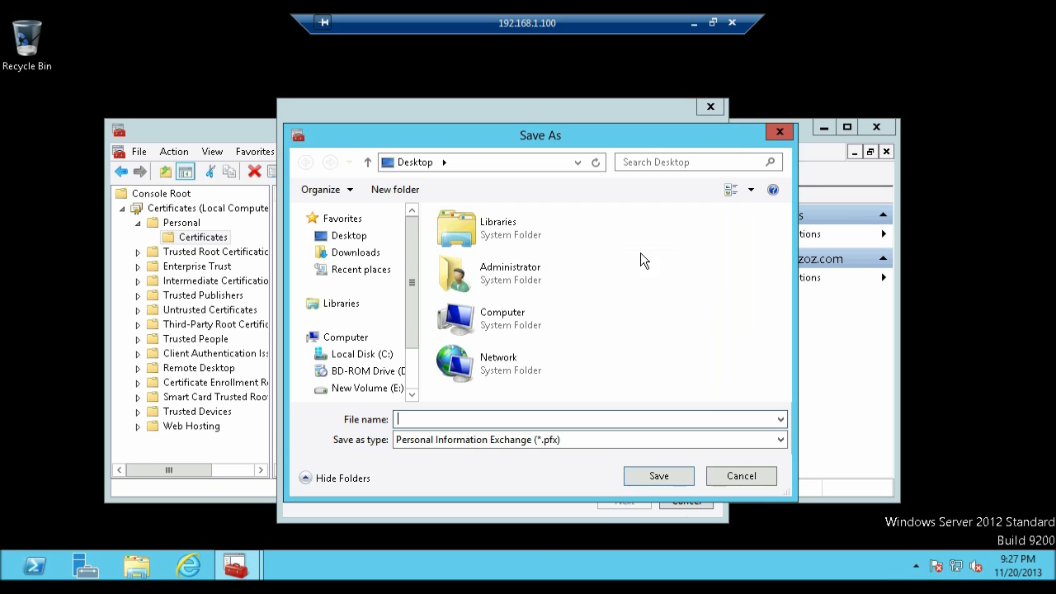
{"action": "left_click", "coordinate": [357, 239]}
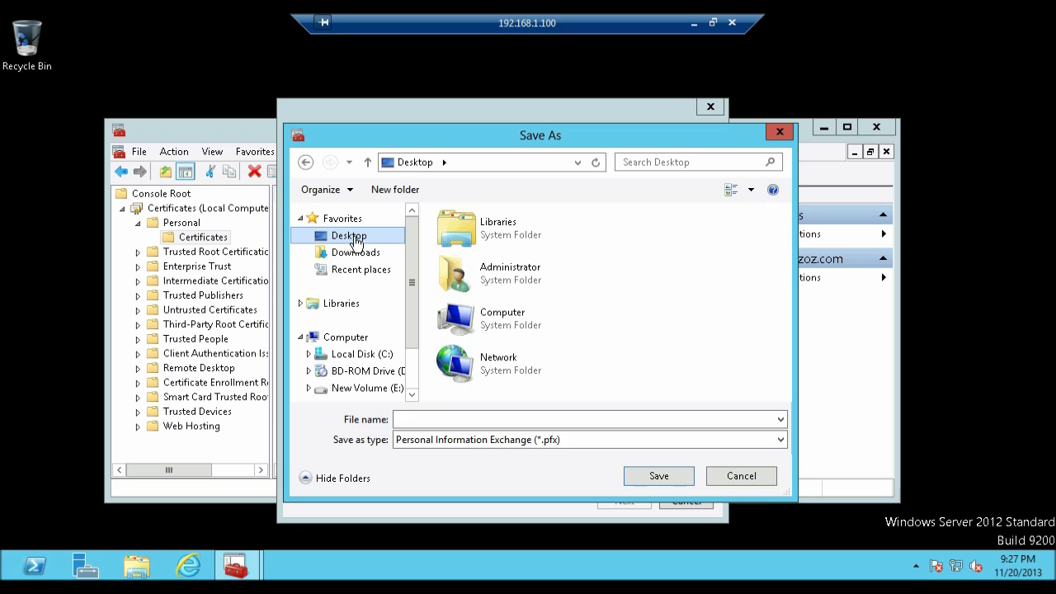
{"action": "left_click", "coordinate": [439, 418]}
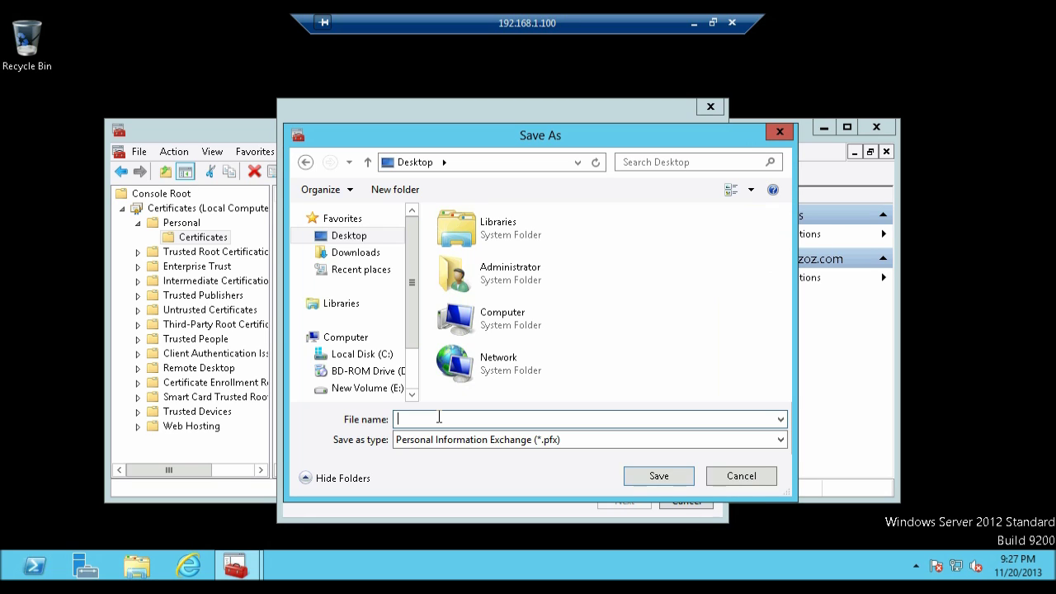
{"action": "type", "text": "demossl.itzoz.com"}
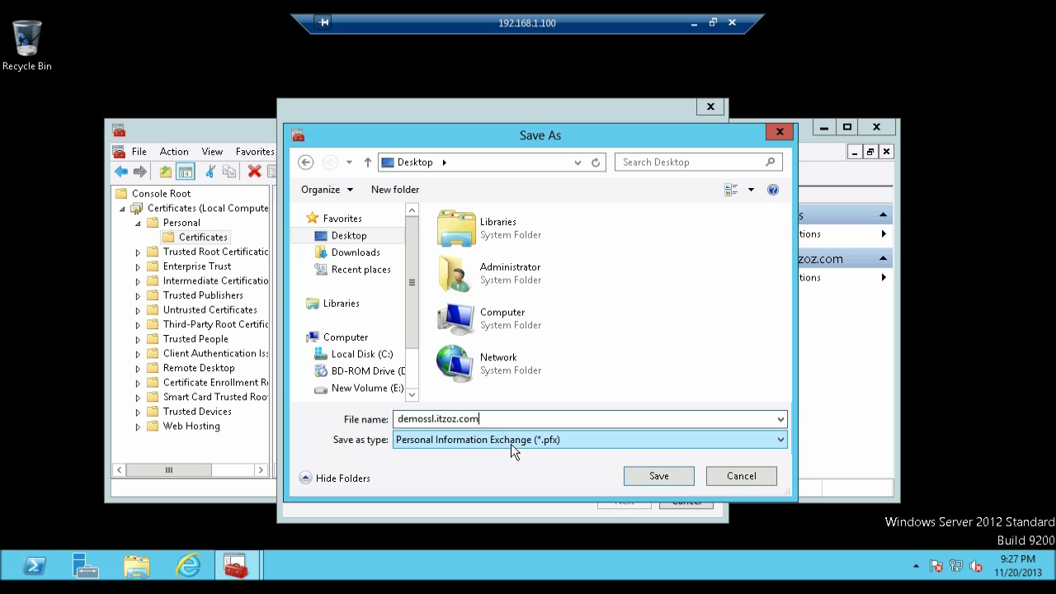
{"action": "left_click", "coordinate": [654, 476]}
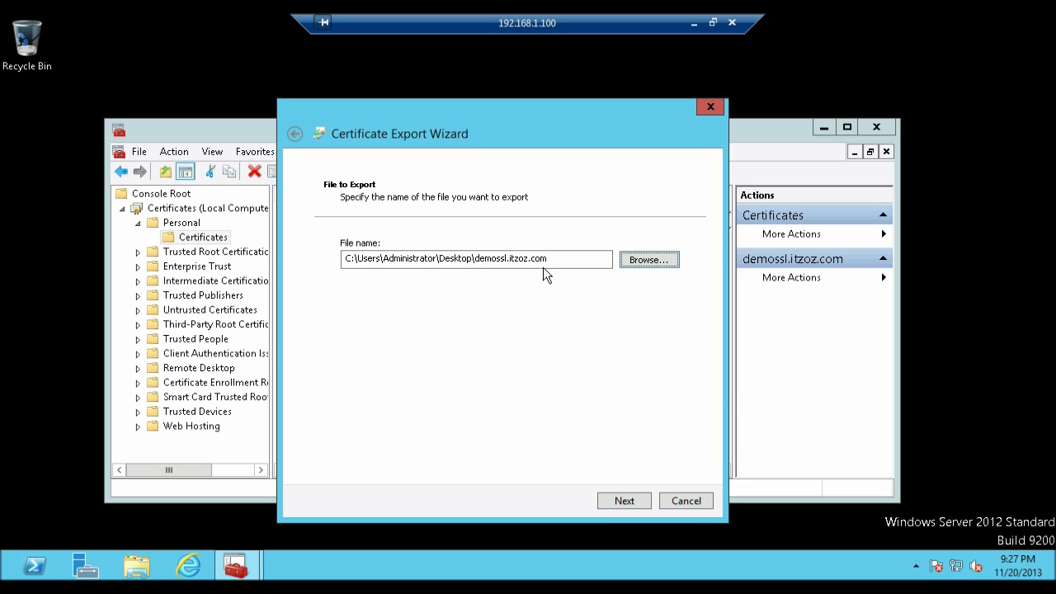
{"action": "left_click", "coordinate": [624, 500]}
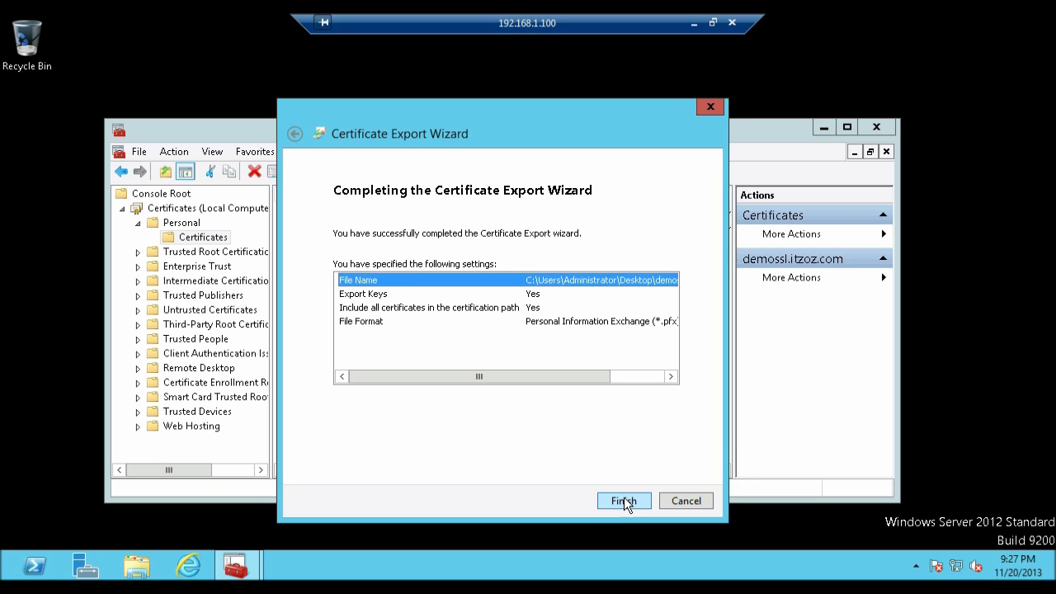
{"action": "left_click", "coordinate": [623, 501]}
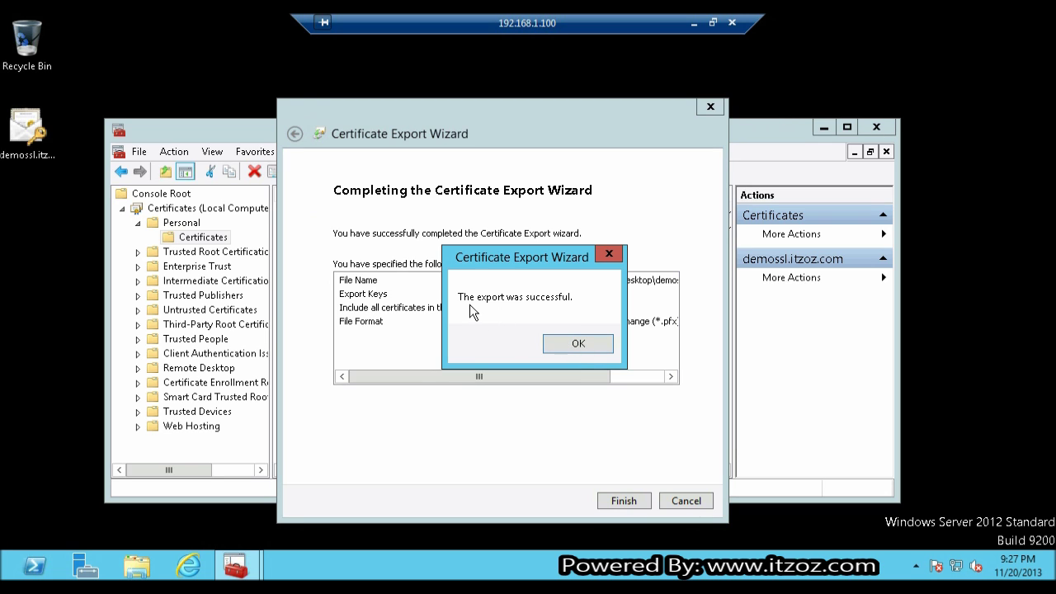
{"action": "left_click", "coordinate": [579, 345]}
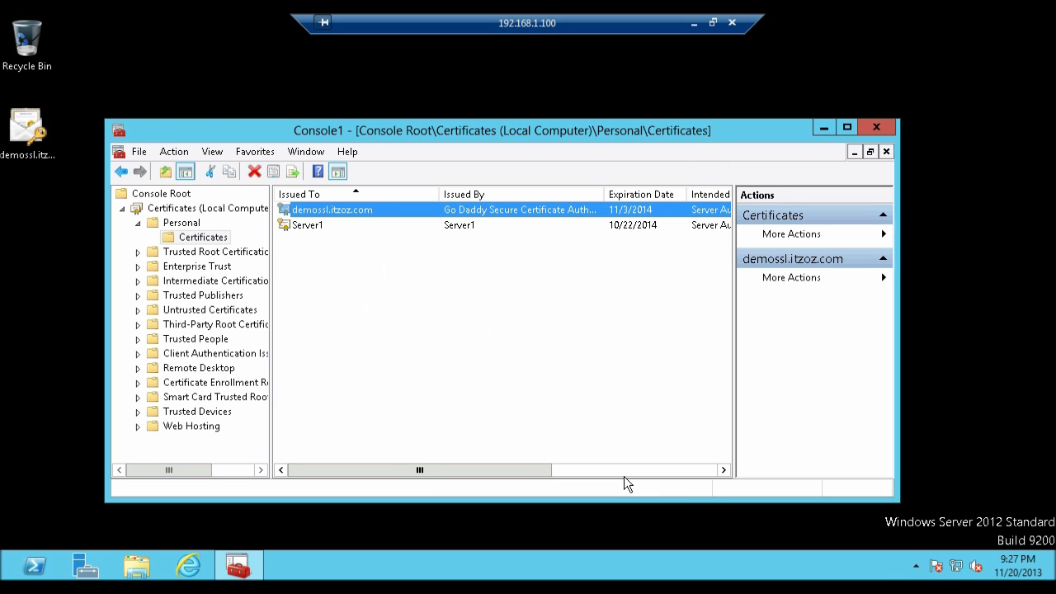
Check the exported file on the desktop and inspect the Go Daddy certificate in the Intermediate Certification Authorities store
{"action": "left_click", "coordinate": [824, 129]}
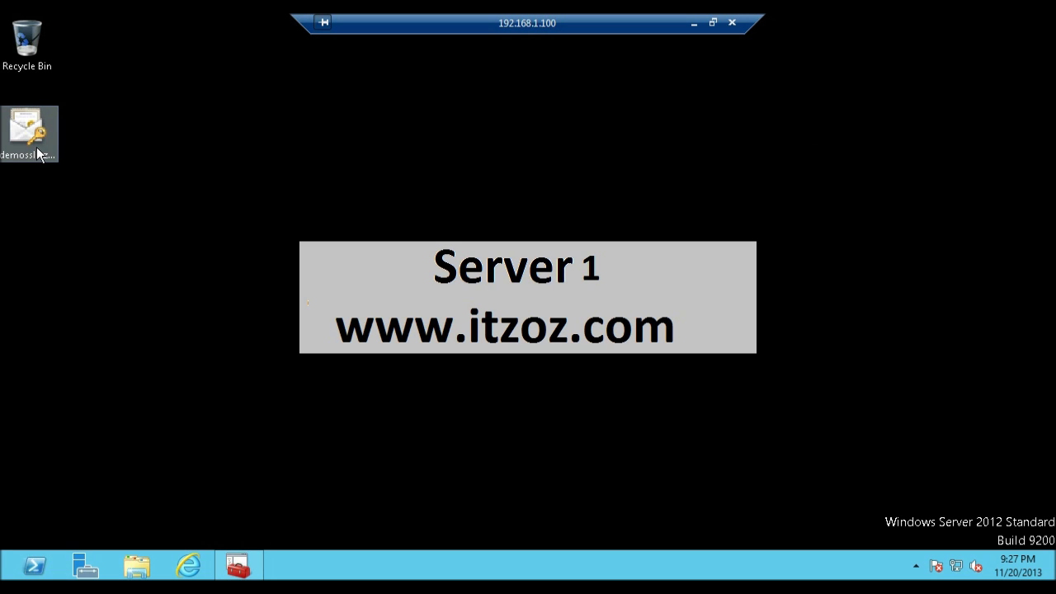
{"action": "left_click", "coordinate": [236, 563]}
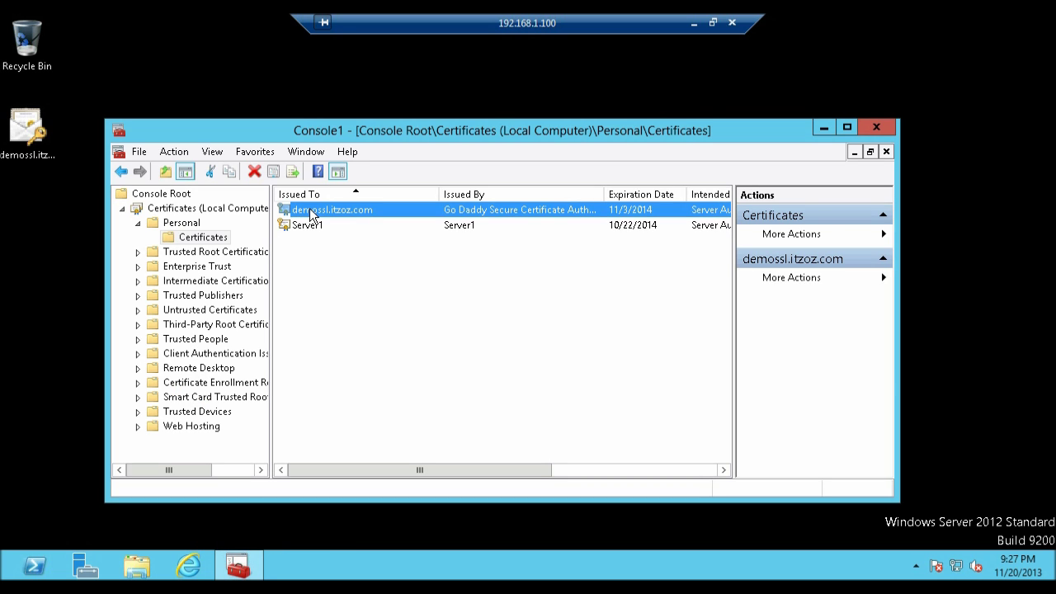
{"action": "left_click", "coordinate": [192, 282]}
{"action": "left_click", "coordinate": [138, 282]}
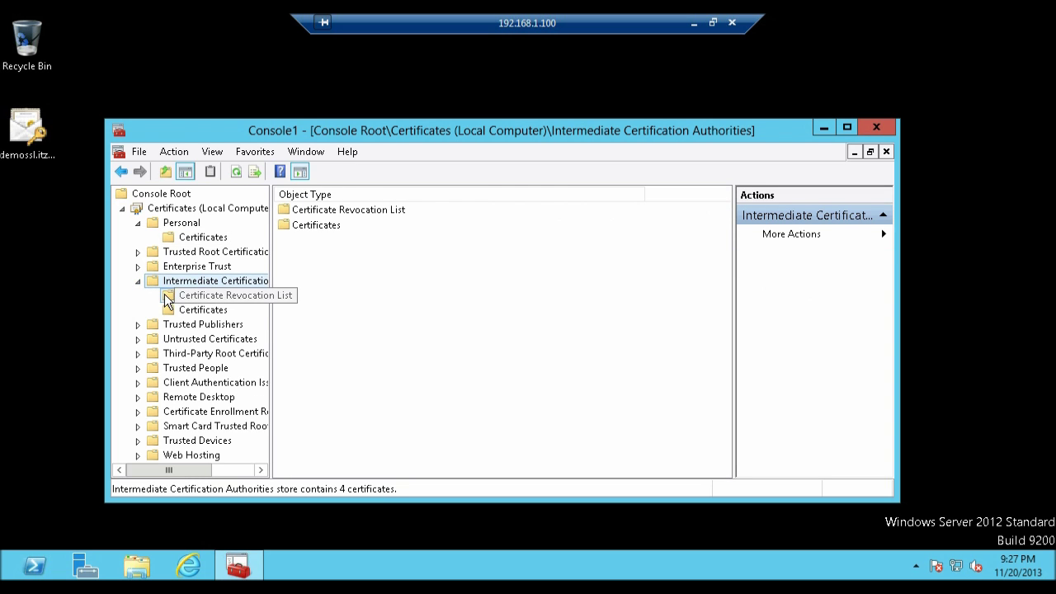
{"action": "left_click", "coordinate": [166, 296]}
{"action": "left_click", "coordinate": [182, 310]}
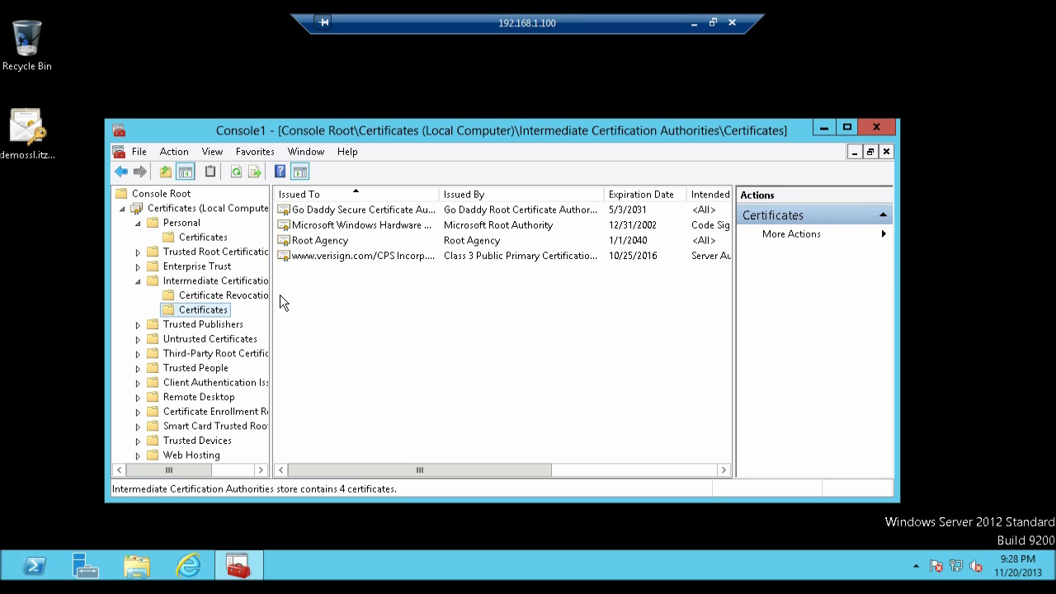
{"action": "left_click", "coordinate": [322, 211]}
{"action": "left_click_drag", "start_coordinate": [441, 195], "coordinate": [523, 198]}
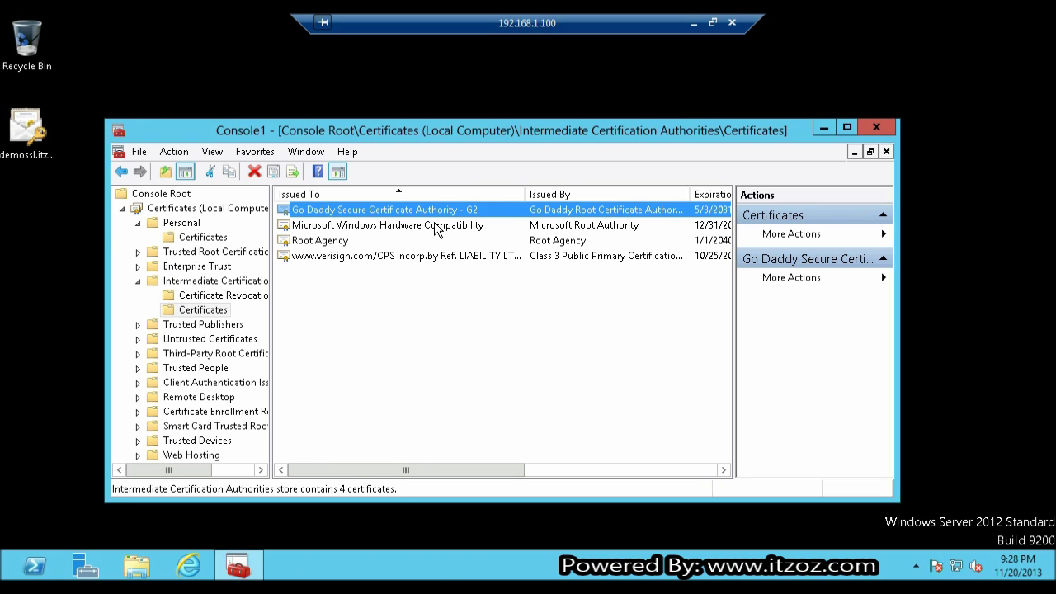
Close the console without saving its settings and copy demossl.itzoz.com.pfx from the Server 1 desktop
{"action": "left_click", "coordinate": [879, 134]}
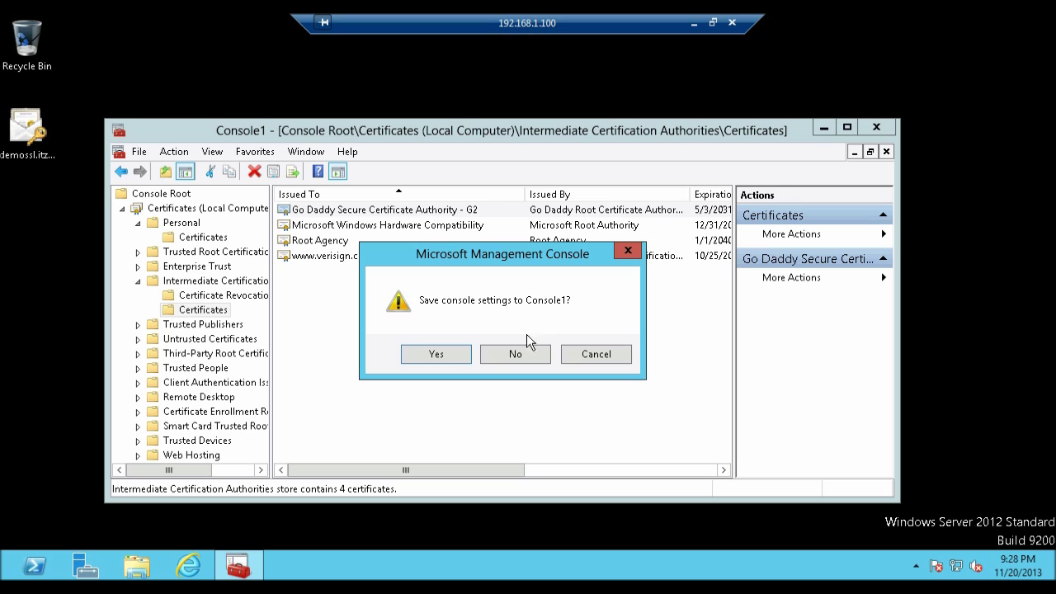
{"action": "left_click", "coordinate": [512, 355]}
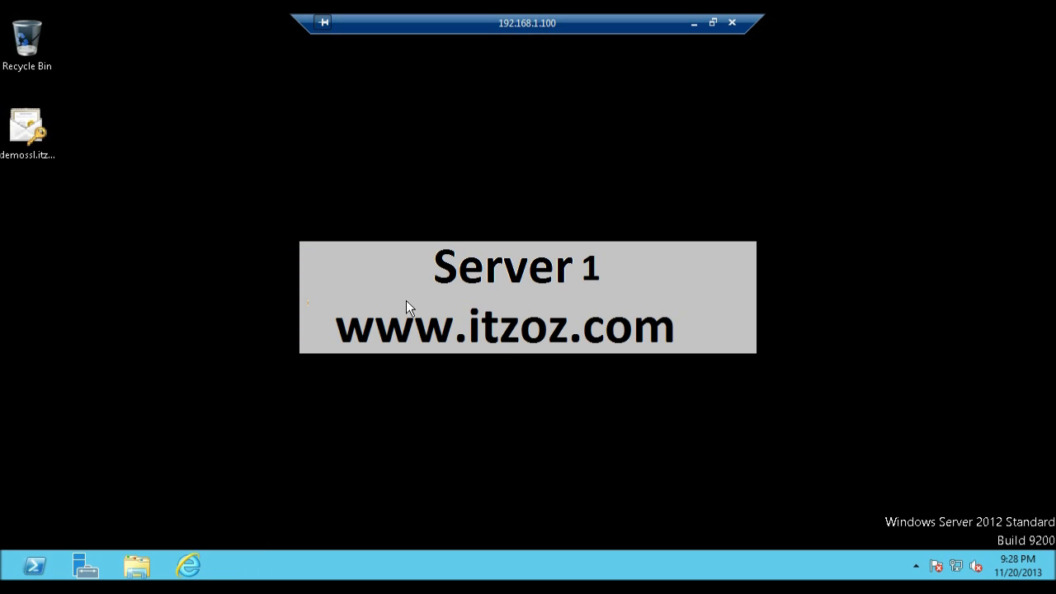
{"action": "left_click", "coordinate": [50, 142]}
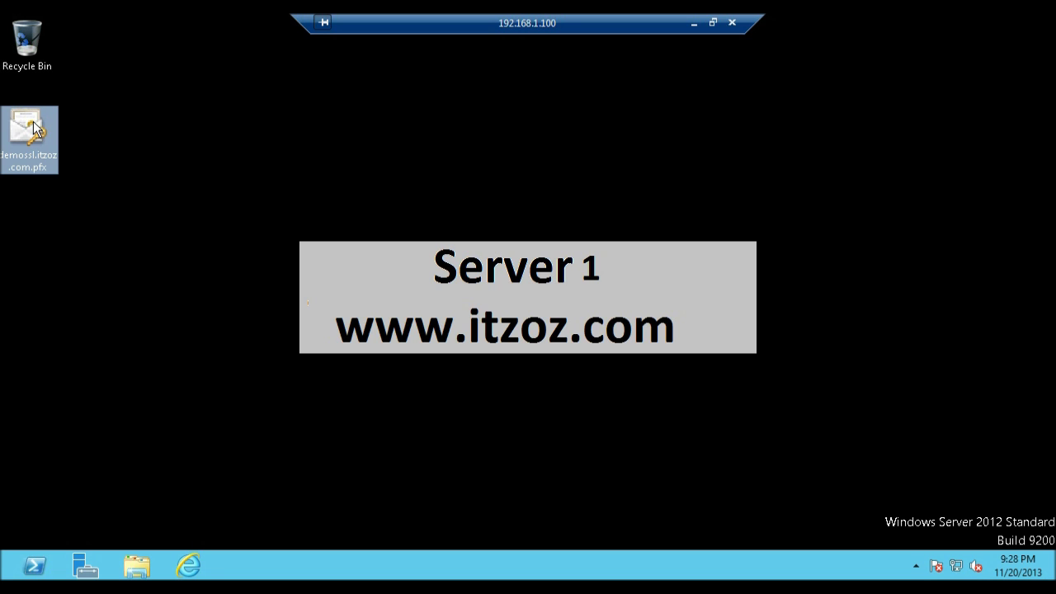
{"action": "right_click", "coordinate": [34, 122]}
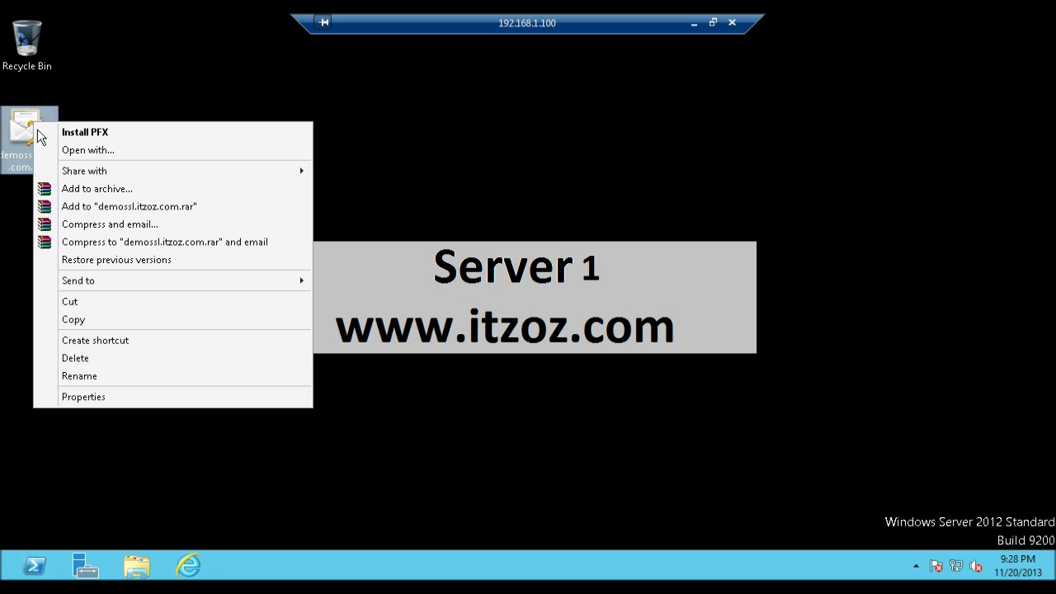
{"action": "left_click", "coordinate": [72, 320]}
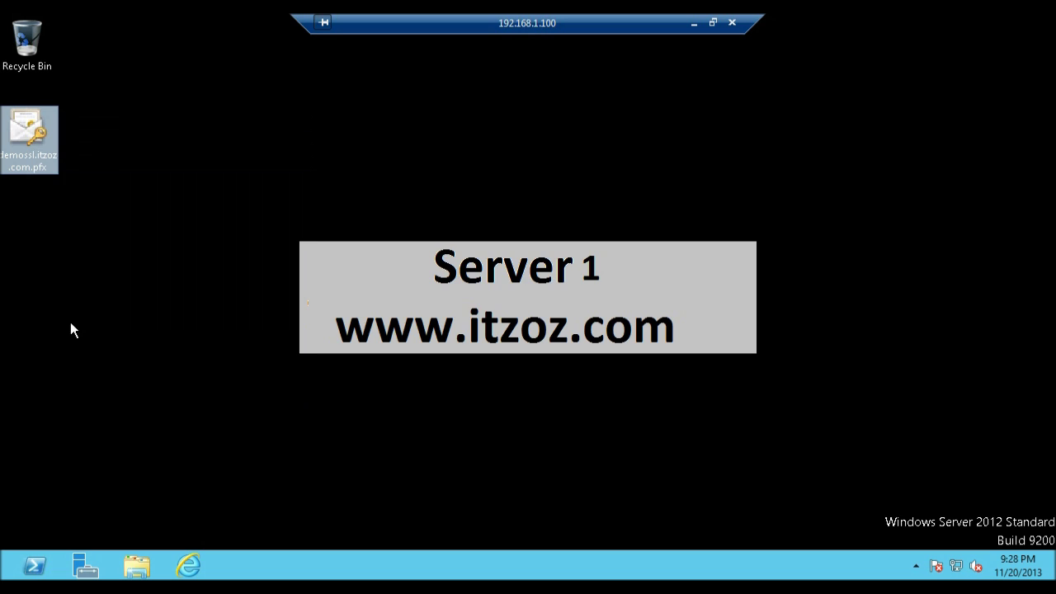
{"action": "left_click", "coordinate": [385, 195]}
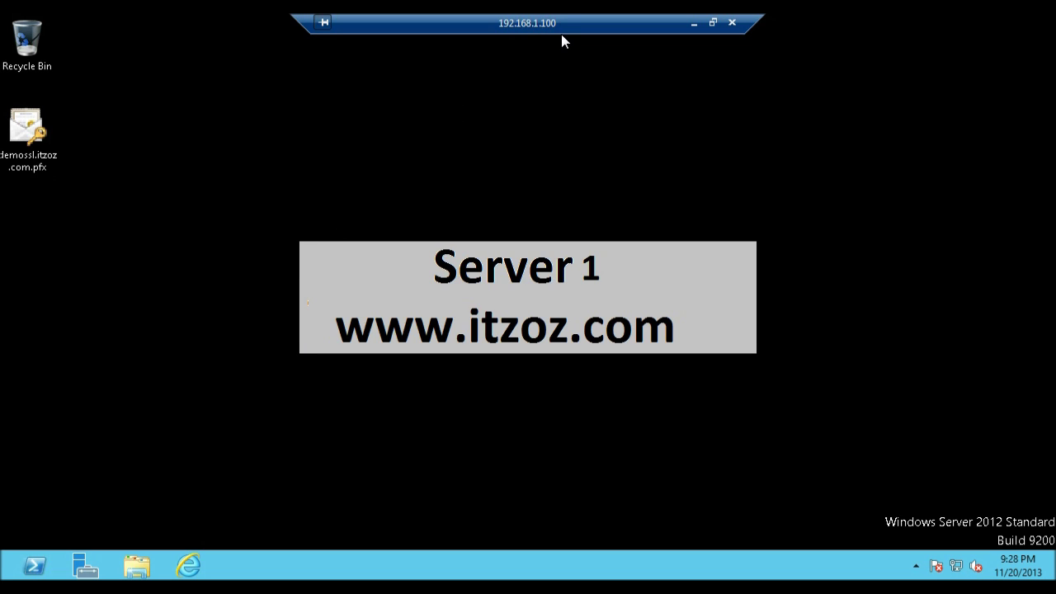
Minimize the Server 1 remote session and paste demossl.itzoz.com.pfx onto the Windows 7 desktop, placing it beside the existing icons
{"action": "left_click", "coordinate": [694, 25]}
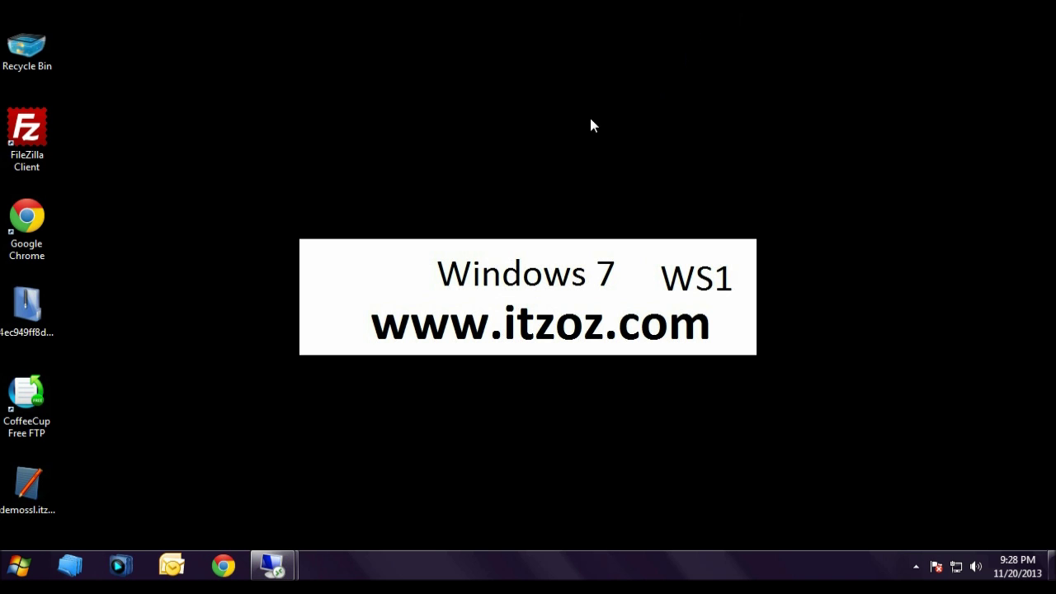
{"action": "right_click", "coordinate": [167, 400]}
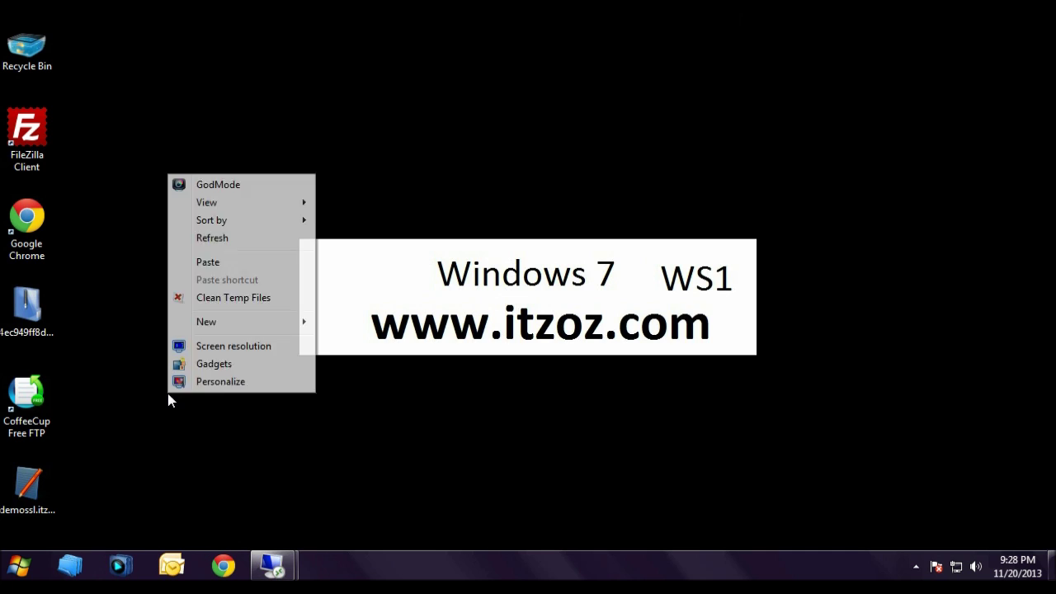
{"action": "left_click", "coordinate": [207, 263]}
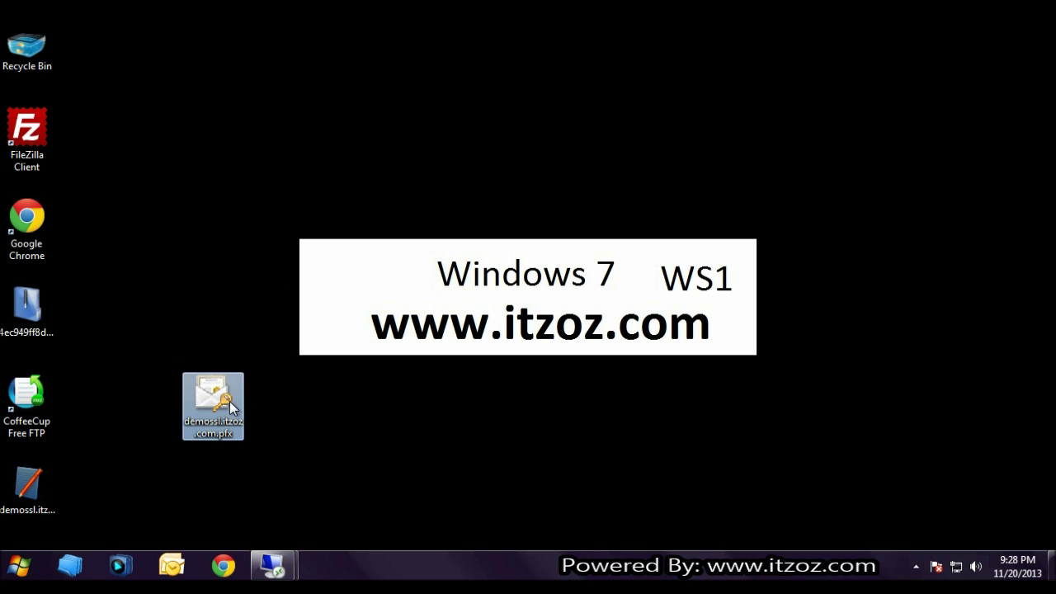
{"action": "left_click_drag", "start_coordinate": [232, 408], "coordinate": [120, 320]}
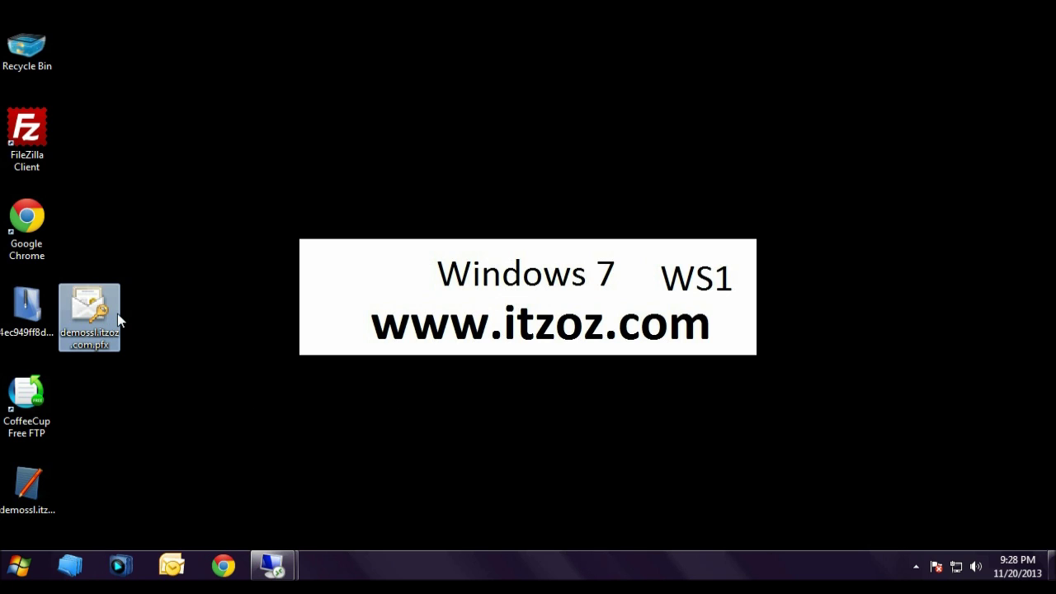
Copy demossl.itzoz.com.pfx from the Windows 7 desktop to the Server 2 desktop through the 192.168.1.109 remote session
{"action": "mouse_move", "coordinate": [285, 543]}
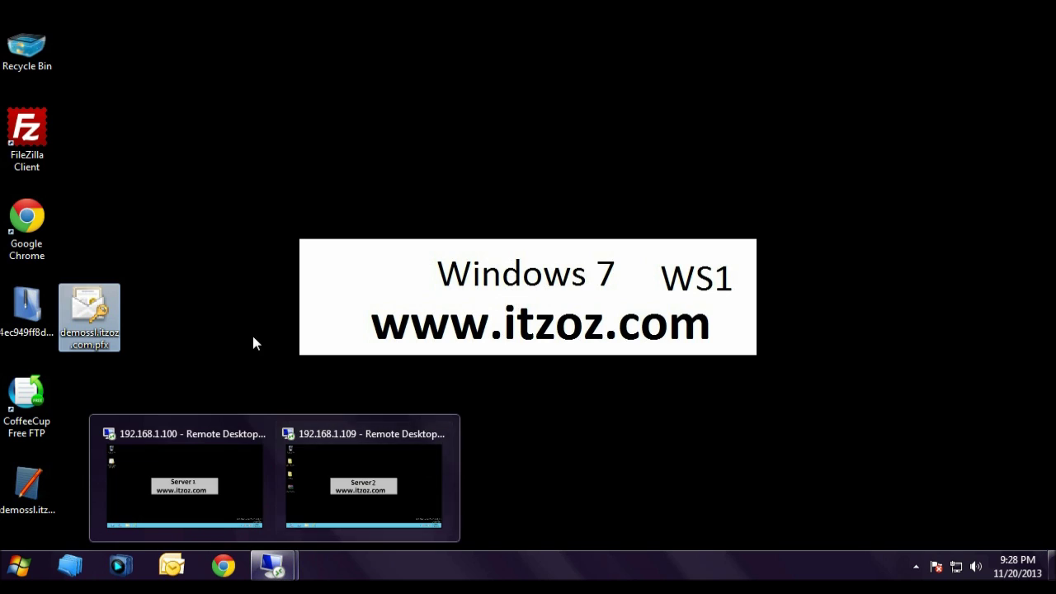
{"action": "left_click", "coordinate": [85, 313]}
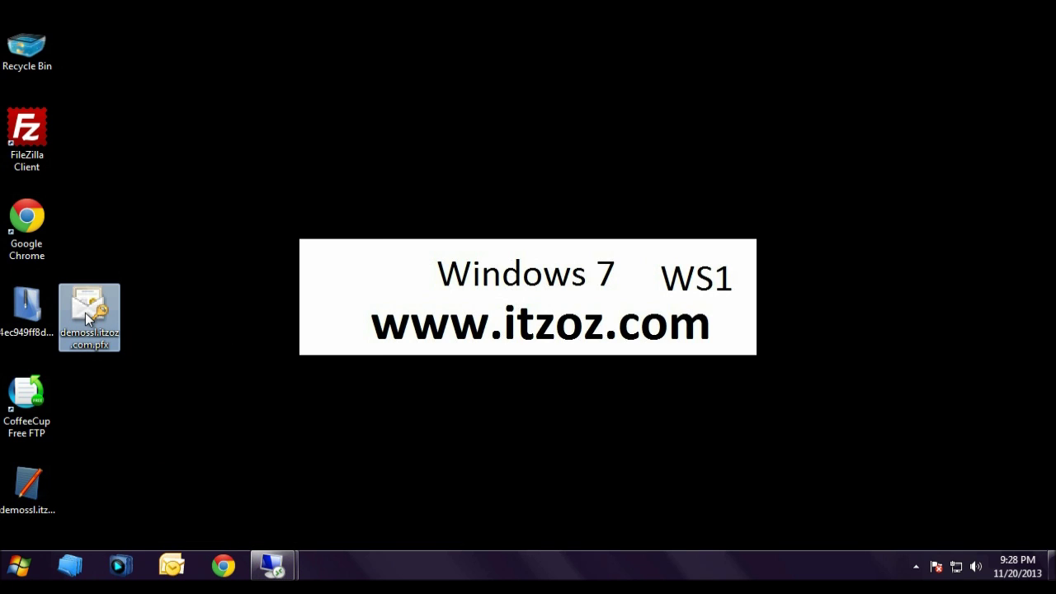
{"action": "right_click", "coordinate": [85, 312]}
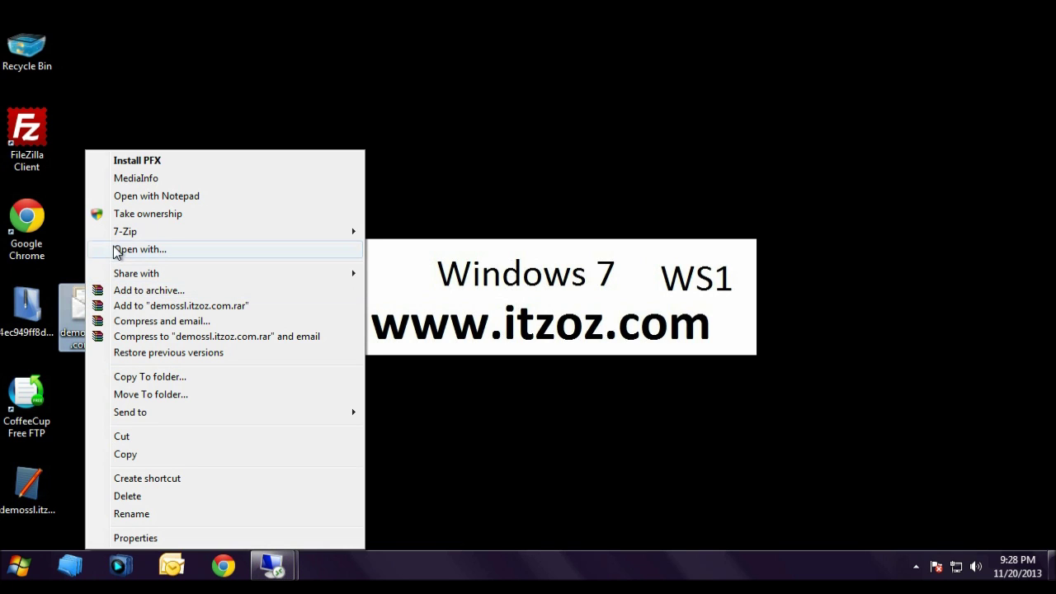
{"action": "left_click", "coordinate": [126, 454]}
{"action": "mouse_move", "coordinate": [277, 569]}
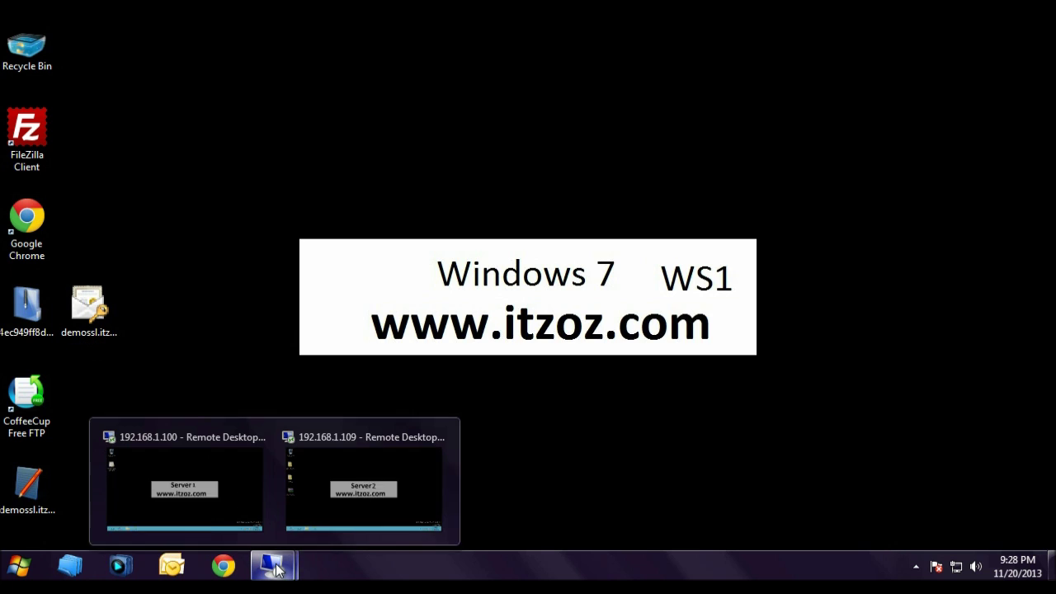
{"action": "mouse_move", "coordinate": [348, 500]}
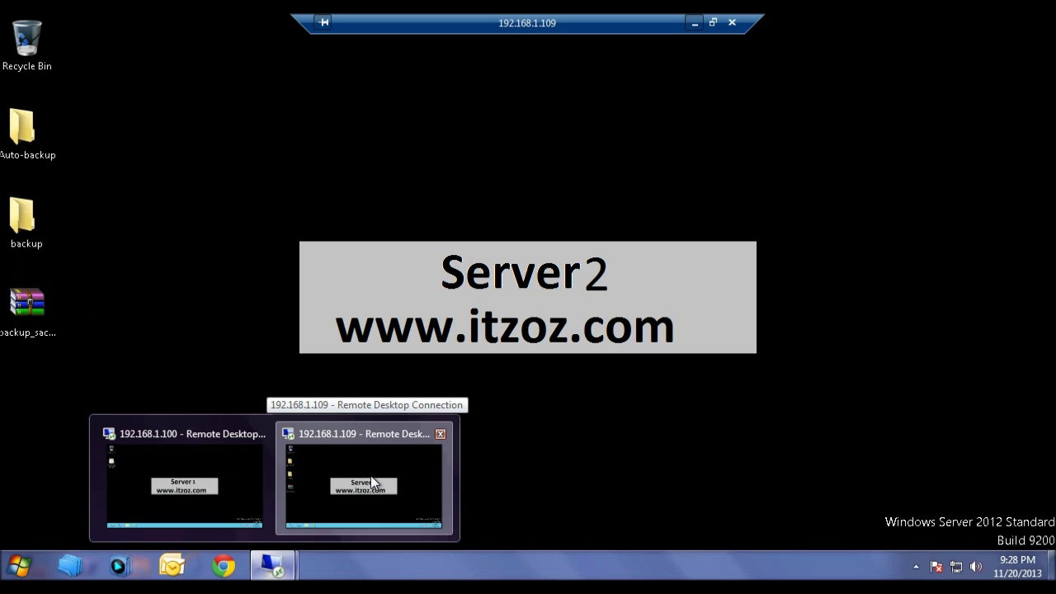
{"action": "left_click", "coordinate": [372, 482]}
{"action": "right_click", "coordinate": [35, 375]}
{"action": "left_click", "coordinate": [81, 439]}
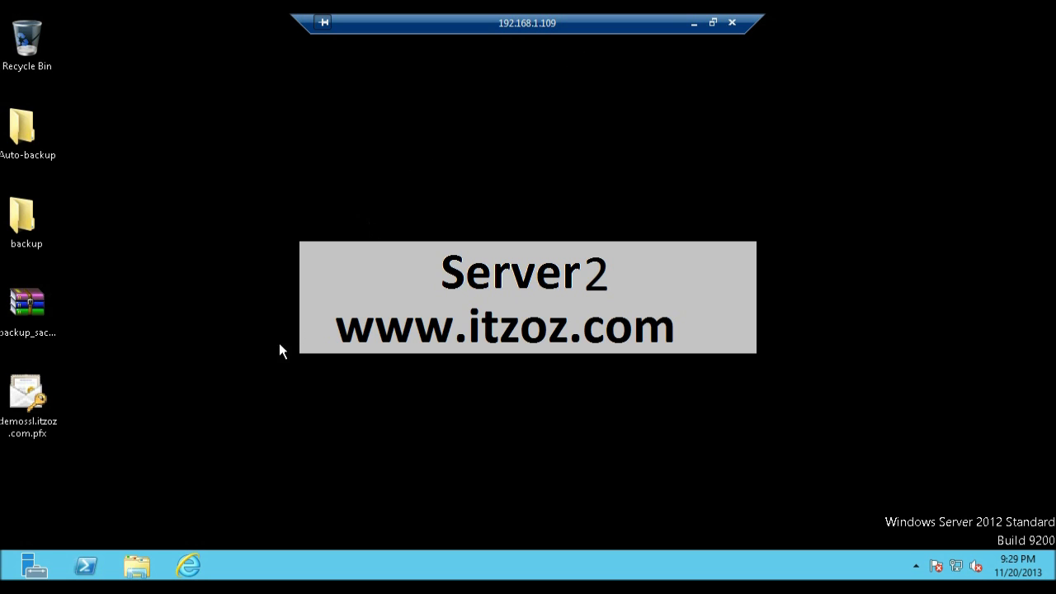
Run mmc on Server 2 and add the Certificates snap-in for the Computer account, managing the local computer
{"action": "left_click", "coordinate": [209, 441]}
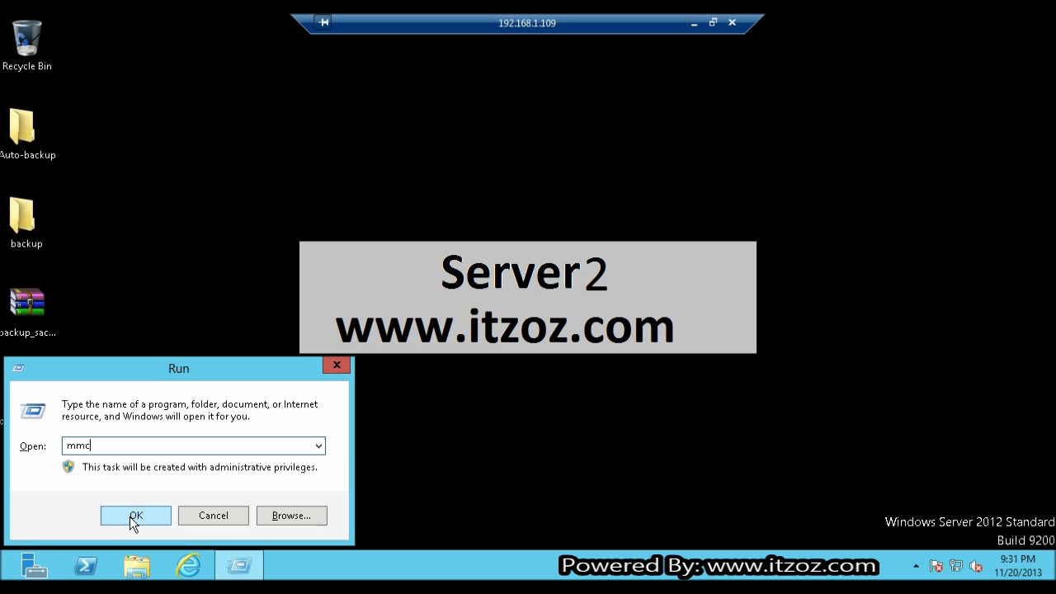
{"action": "left_click", "coordinate": [129, 517]}
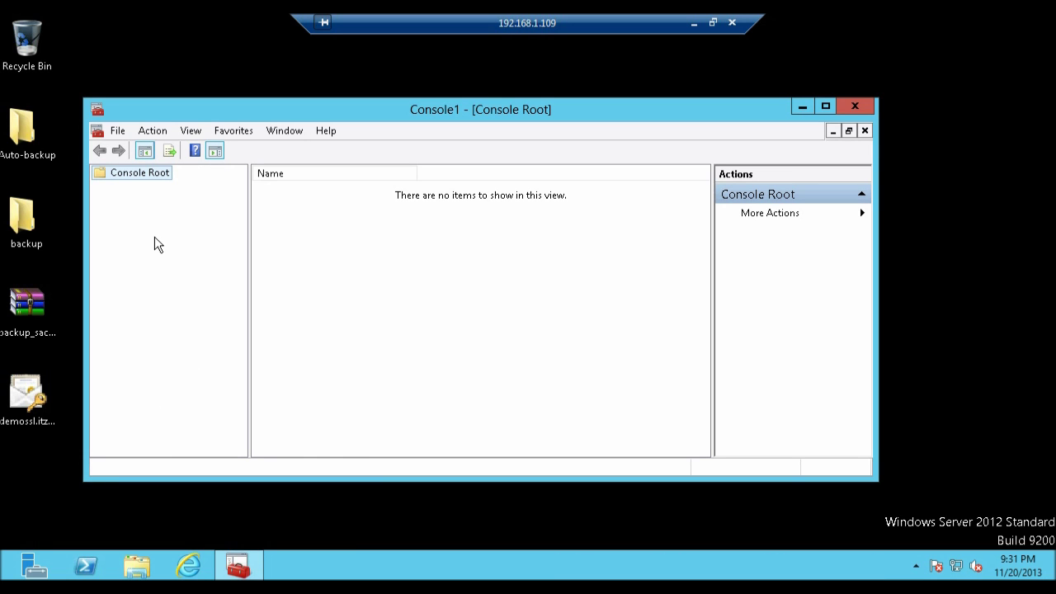
{"action": "left_click", "coordinate": [118, 132]}
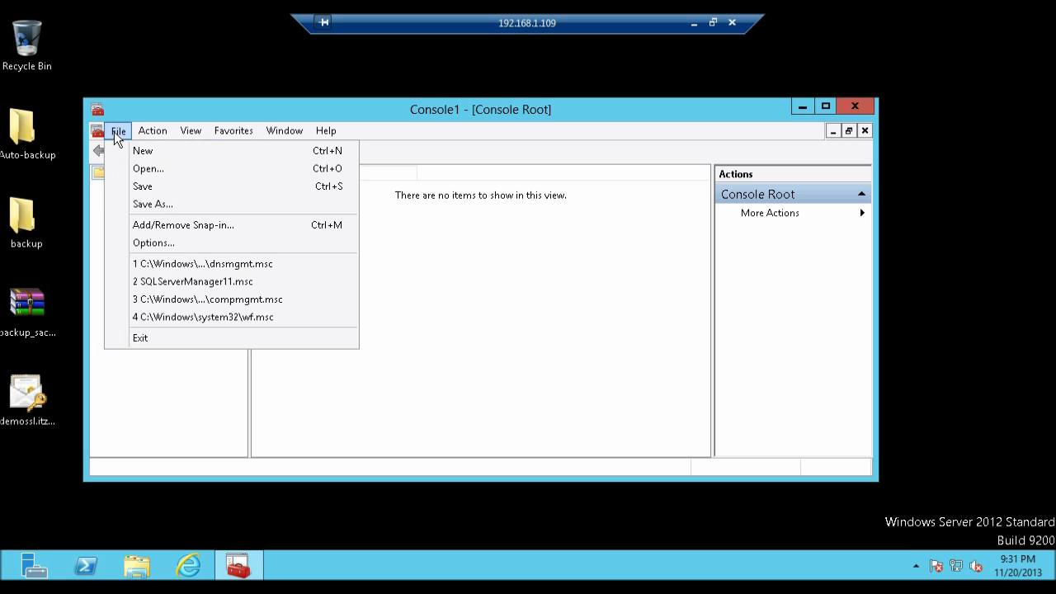
{"action": "left_click", "coordinate": [192, 226]}
{"action": "left_click", "coordinate": [262, 223]}
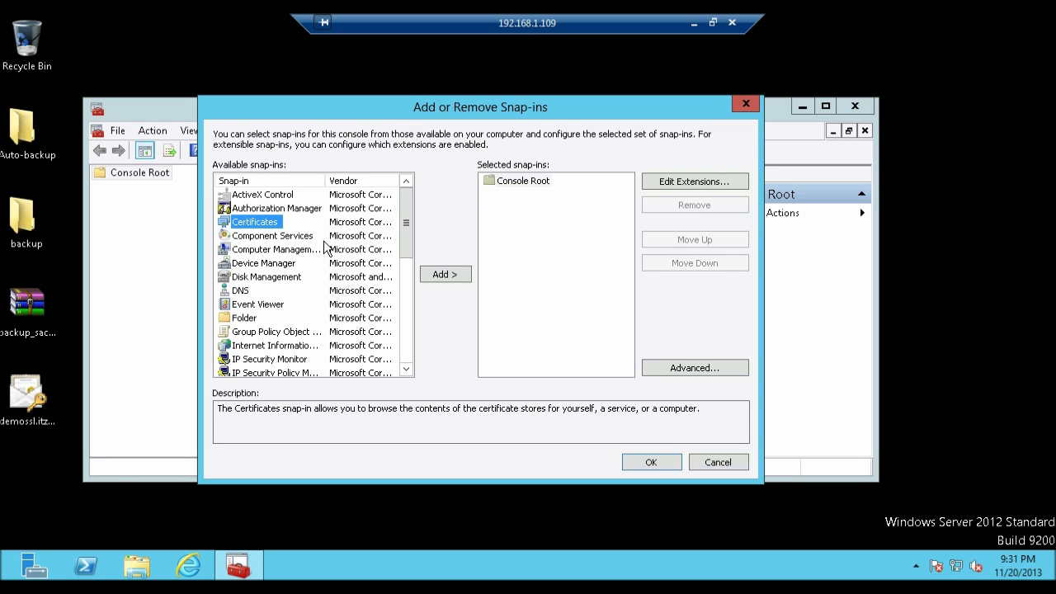
{"action": "left_click", "coordinate": [435, 279]}
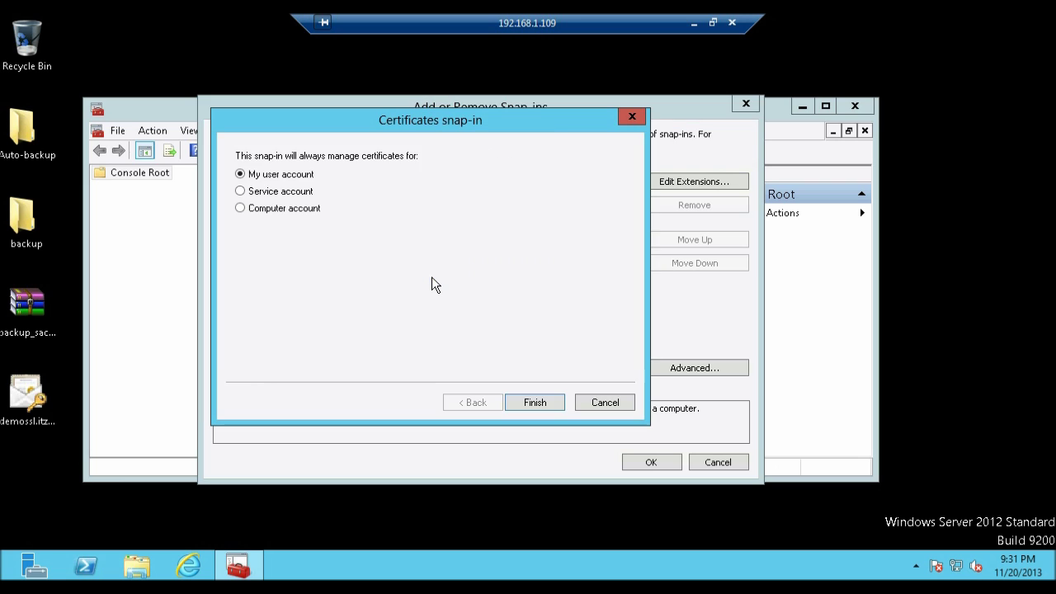
{"action": "left_click", "coordinate": [293, 210]}
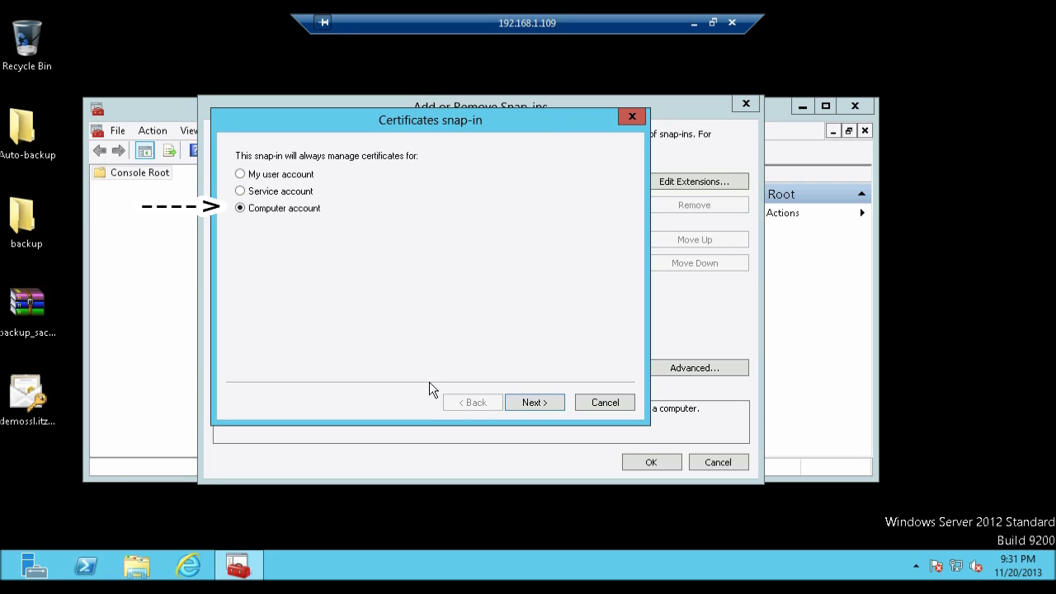
{"action": "left_click", "coordinate": [520, 401]}
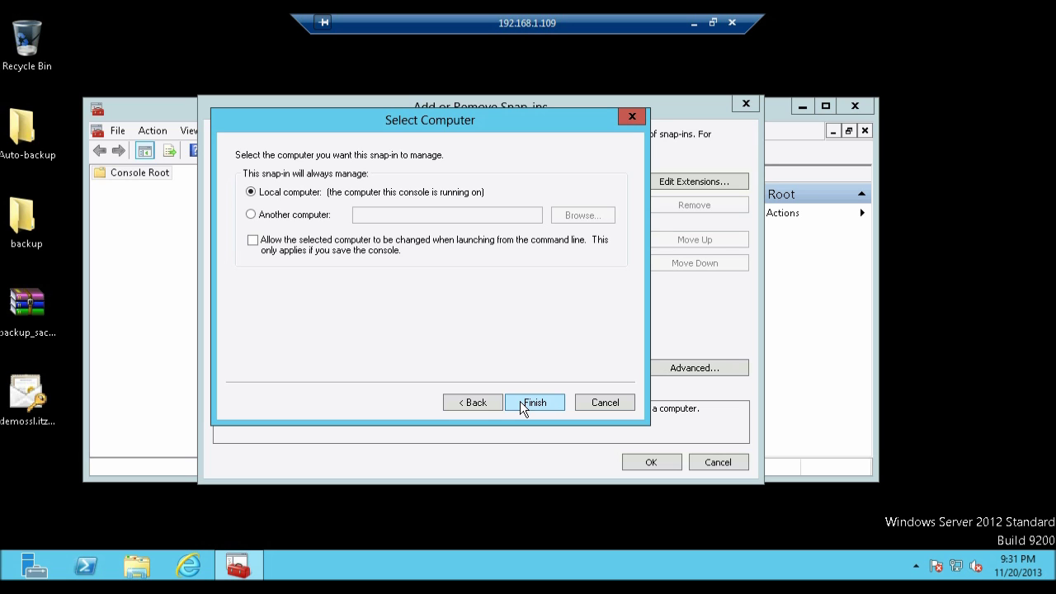
{"action": "left_click", "coordinate": [520, 401]}
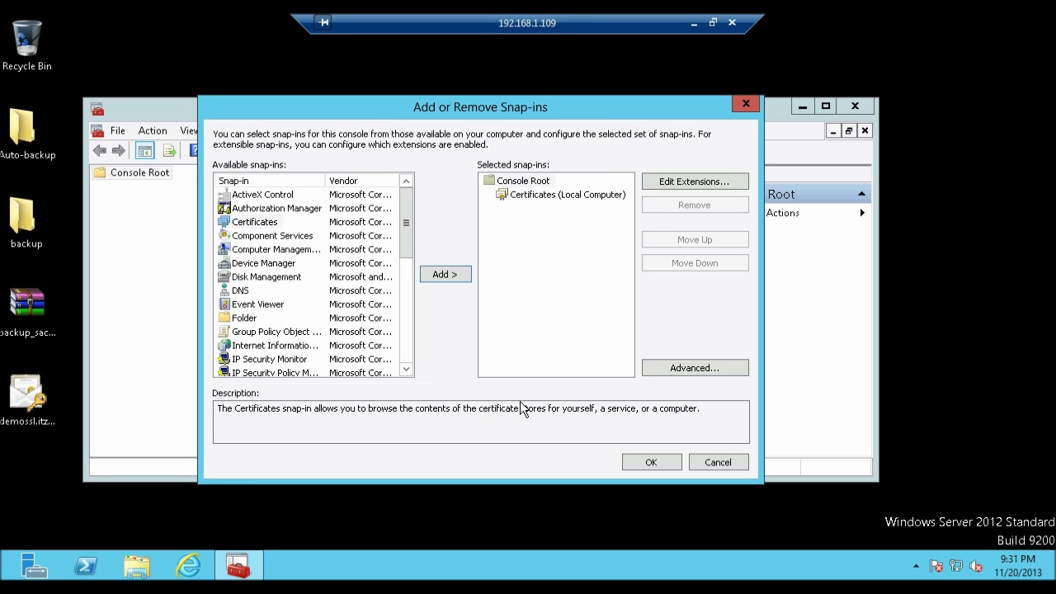
{"action": "left_click", "coordinate": [645, 465]}
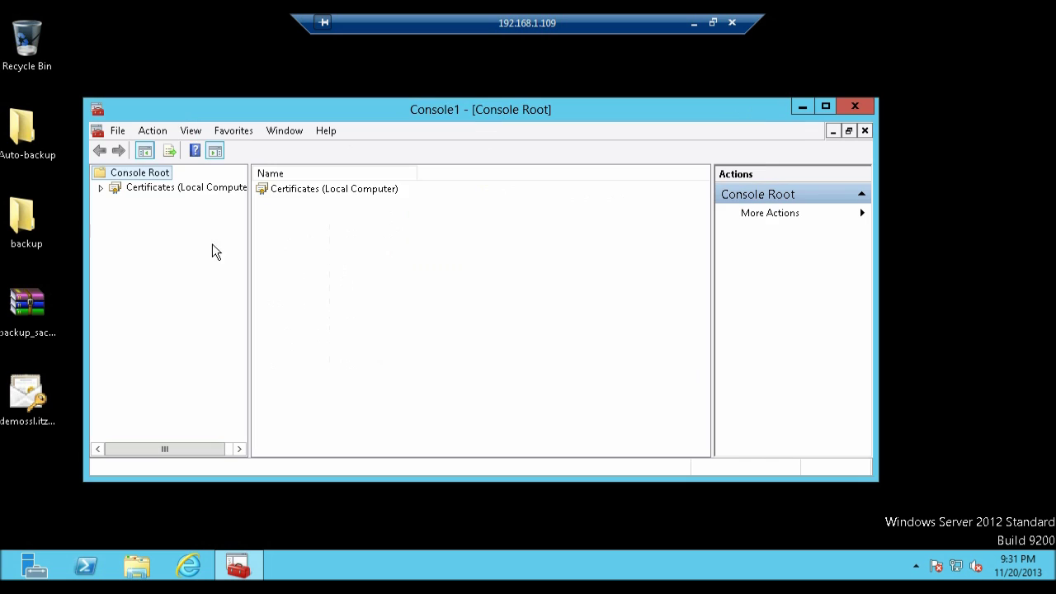
Expand Certificates (Local Computer) in the console and open its Personal store
{"action": "left_click", "coordinate": [161, 189]}
{"action": "left_click_drag", "start_coordinate": [193, 110], "coordinate": [316, 98]}
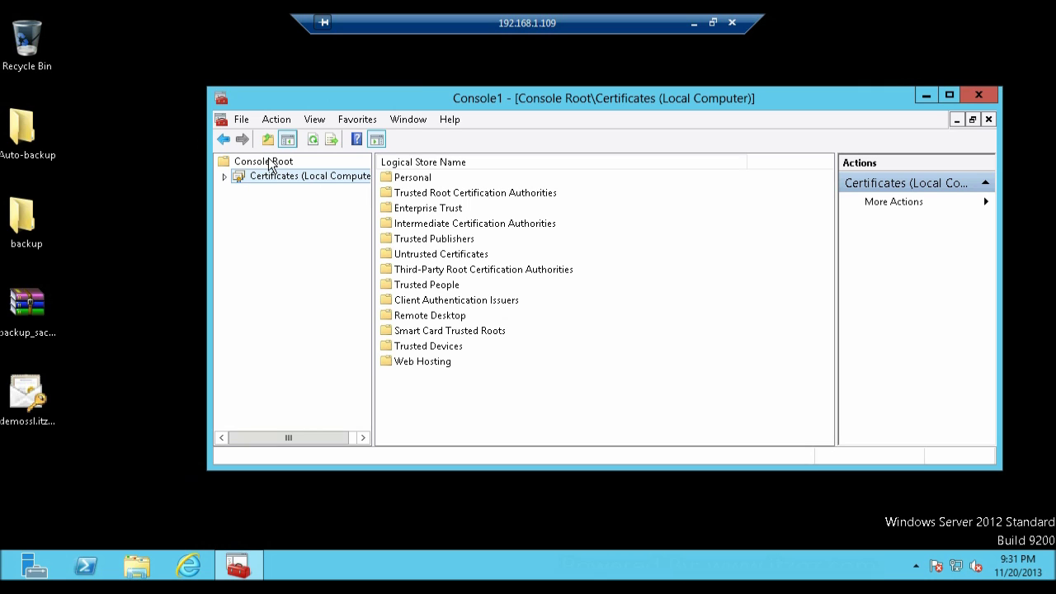
{"action": "left_click", "coordinate": [224, 176]}
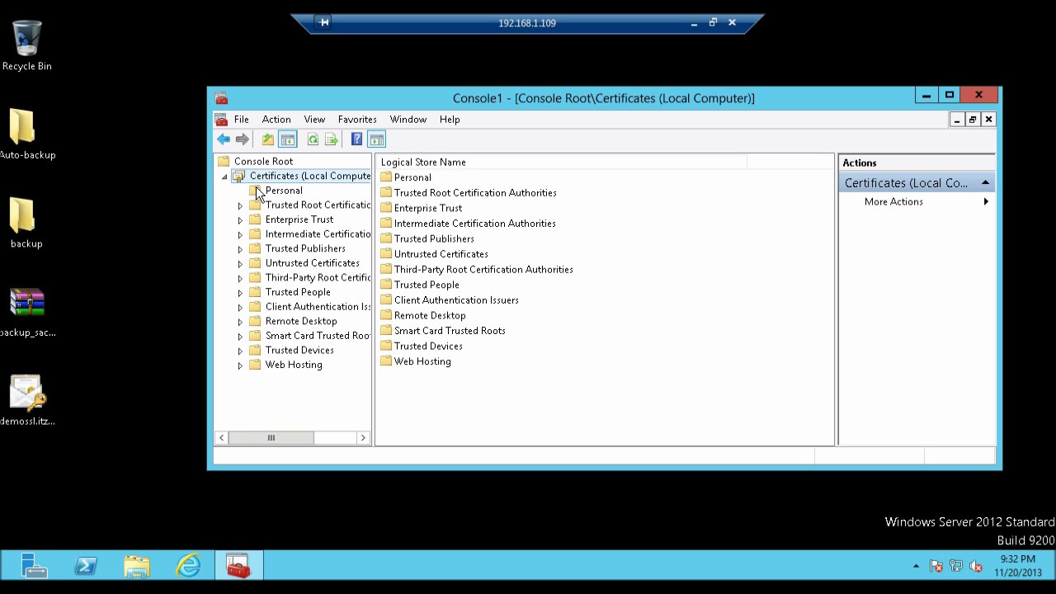
{"action": "left_click", "coordinate": [261, 192]}
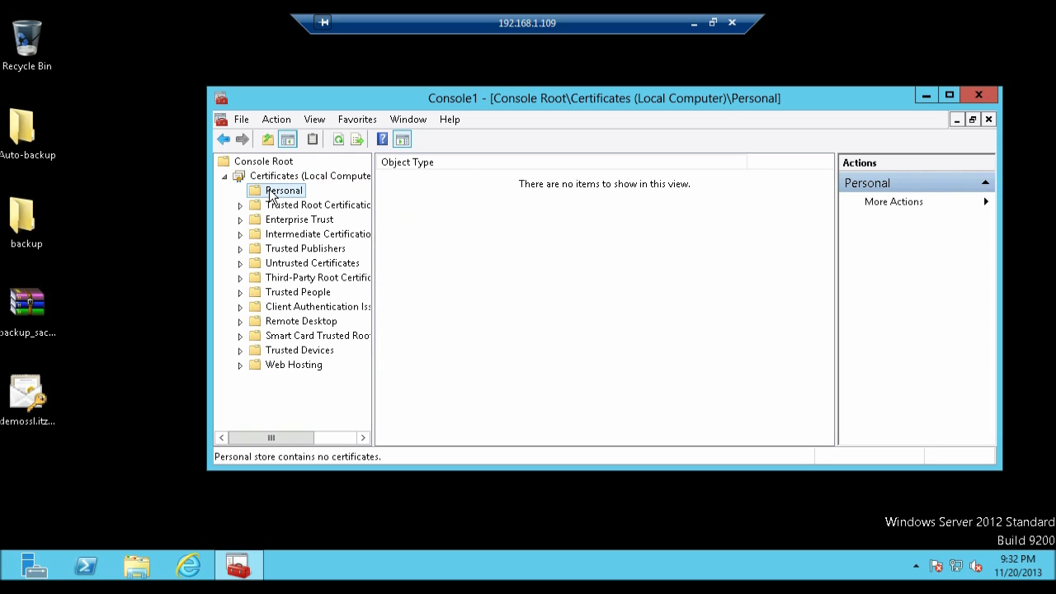
Start a certificate import into the Personal store and choose demossl.itzoz.com.pfx from the Desktop, filtering for Personal Information Exchange files
{"action": "right_click", "coordinate": [272, 196]}
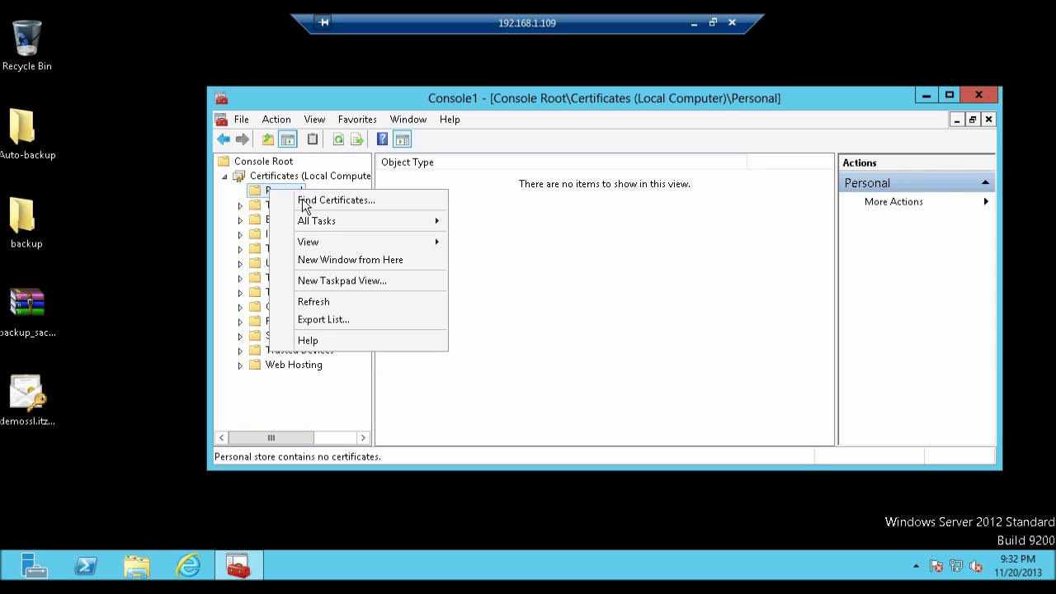
{"action": "mouse_move", "coordinate": [328, 224]}
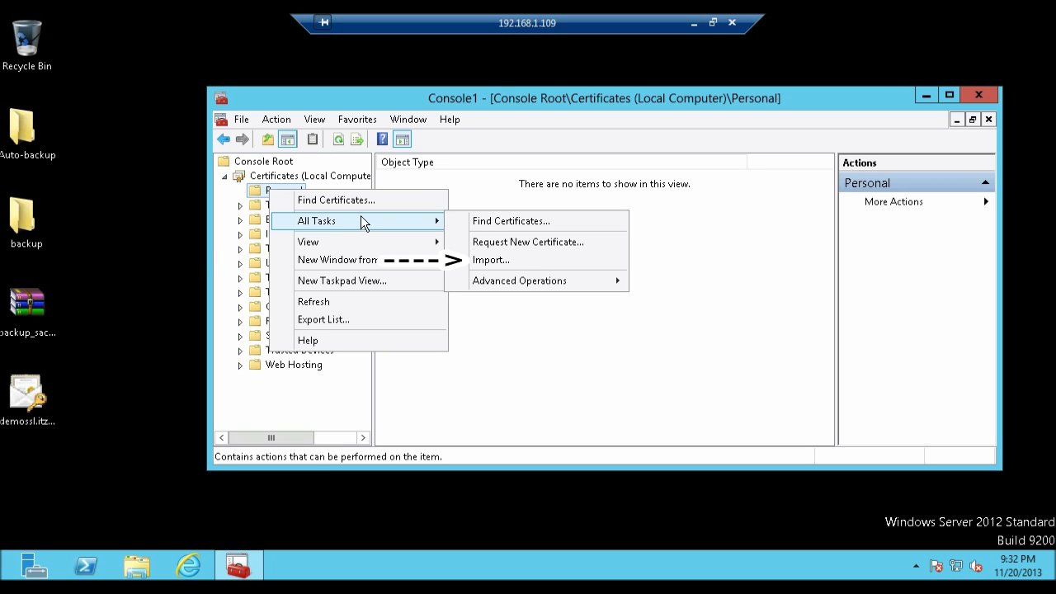
{"action": "left_click", "coordinate": [500, 259]}
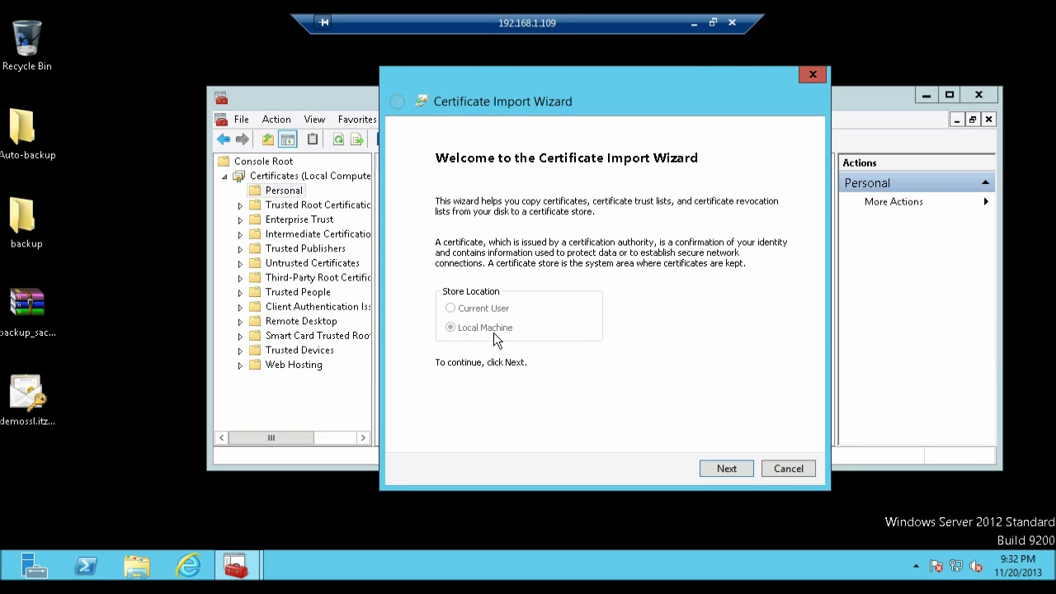
{"action": "left_click", "coordinate": [727, 469]}
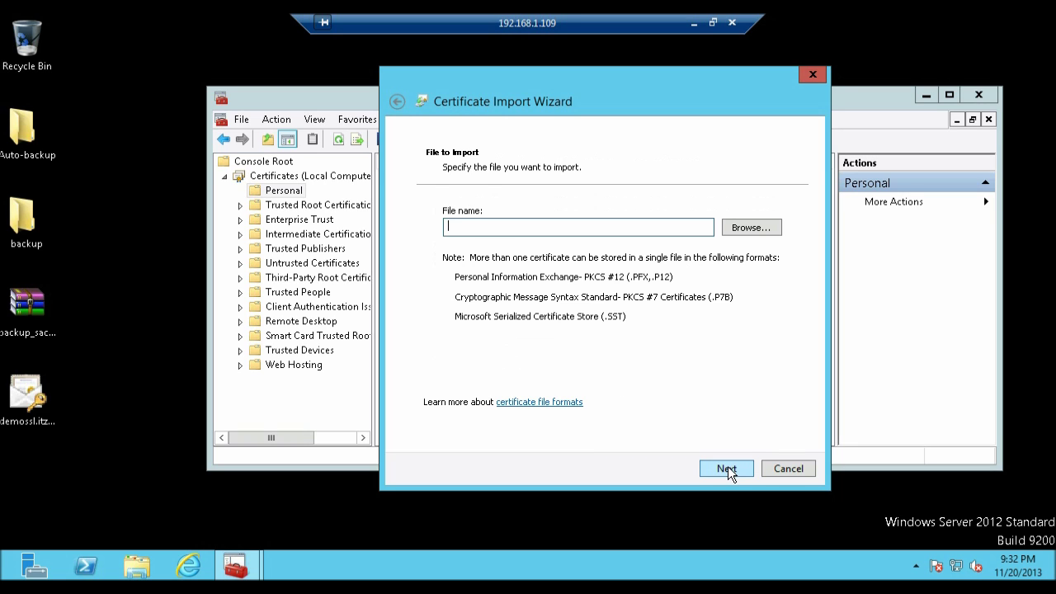
{"action": "left_click", "coordinate": [742, 231]}
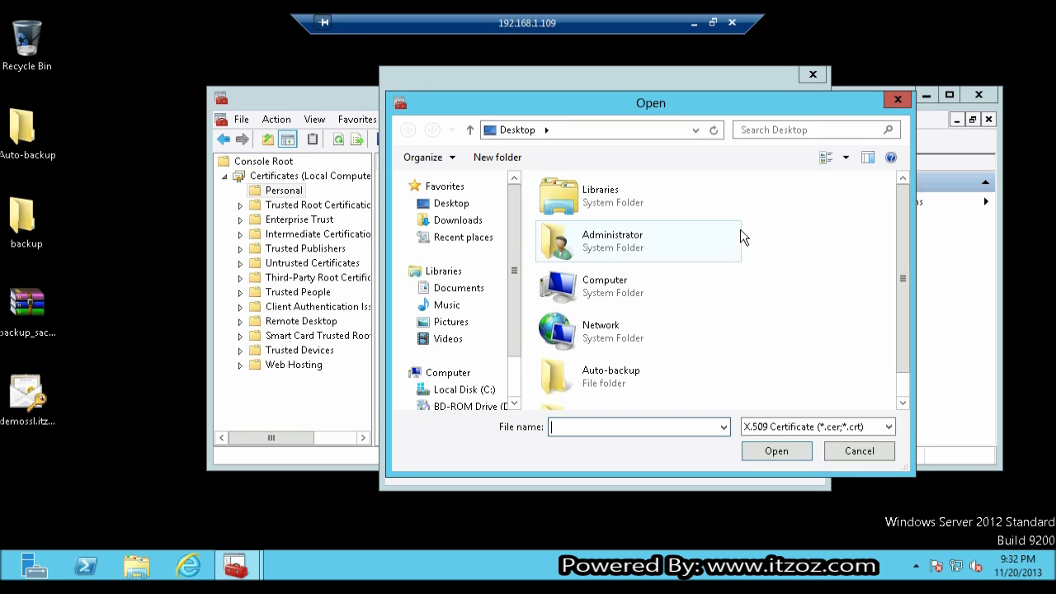
{"action": "left_click", "coordinate": [452, 206]}
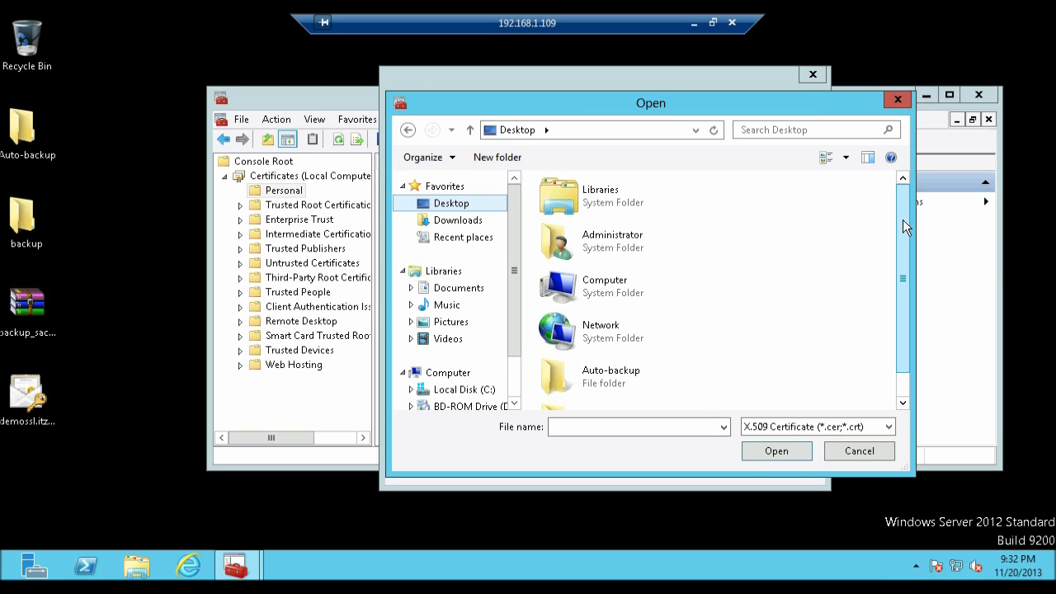
{"action": "left_click_drag", "start_coordinate": [902, 219], "coordinate": [895, 298]}
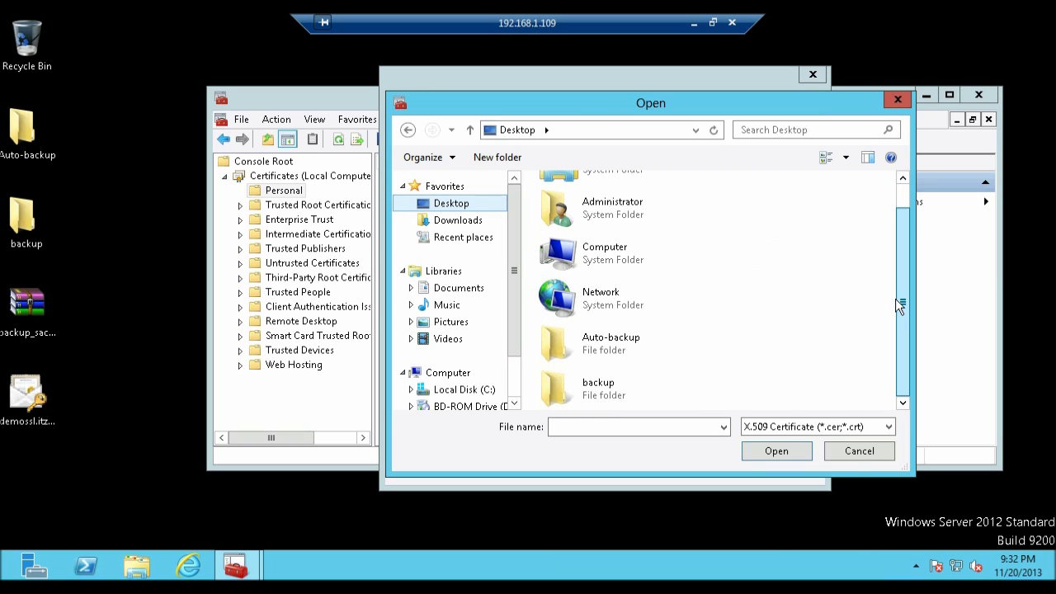
{"action": "left_click", "coordinate": [817, 427]}
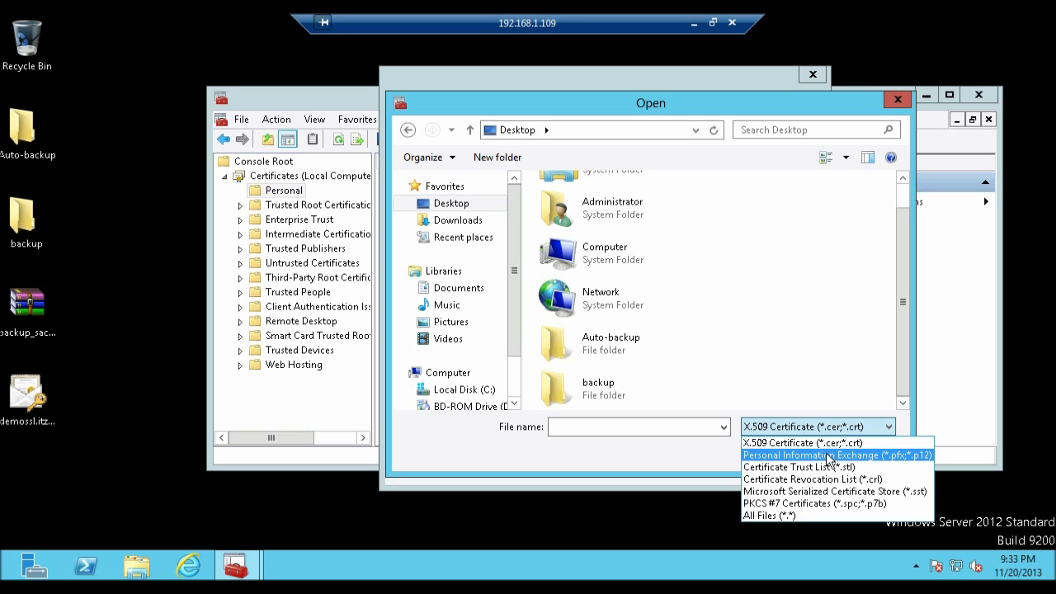
{"action": "left_click", "coordinate": [828, 457]}
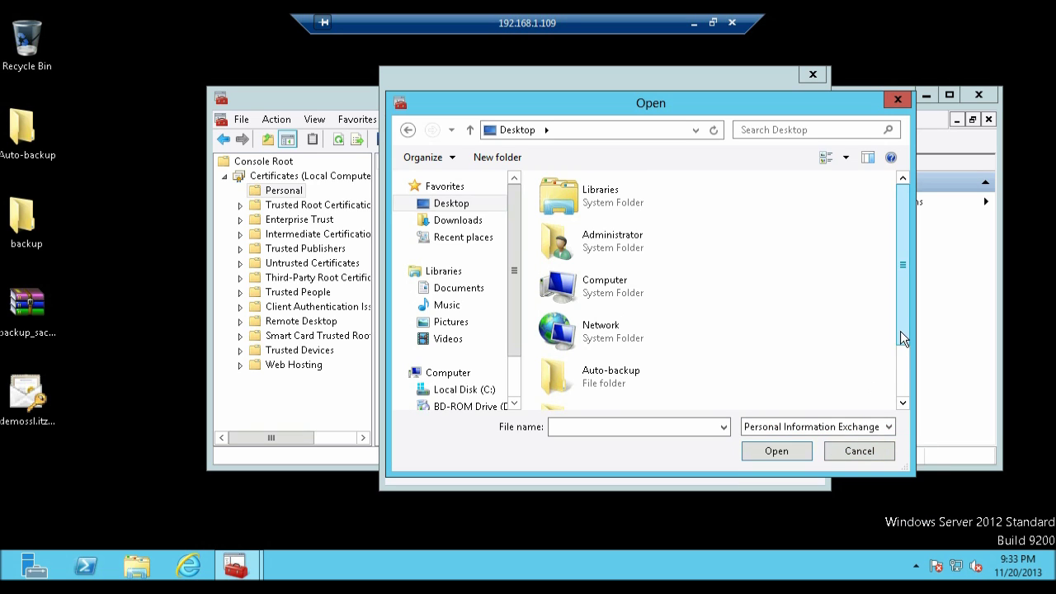
{"action": "left_click_drag", "start_coordinate": [902, 351], "coordinate": [900, 396]}
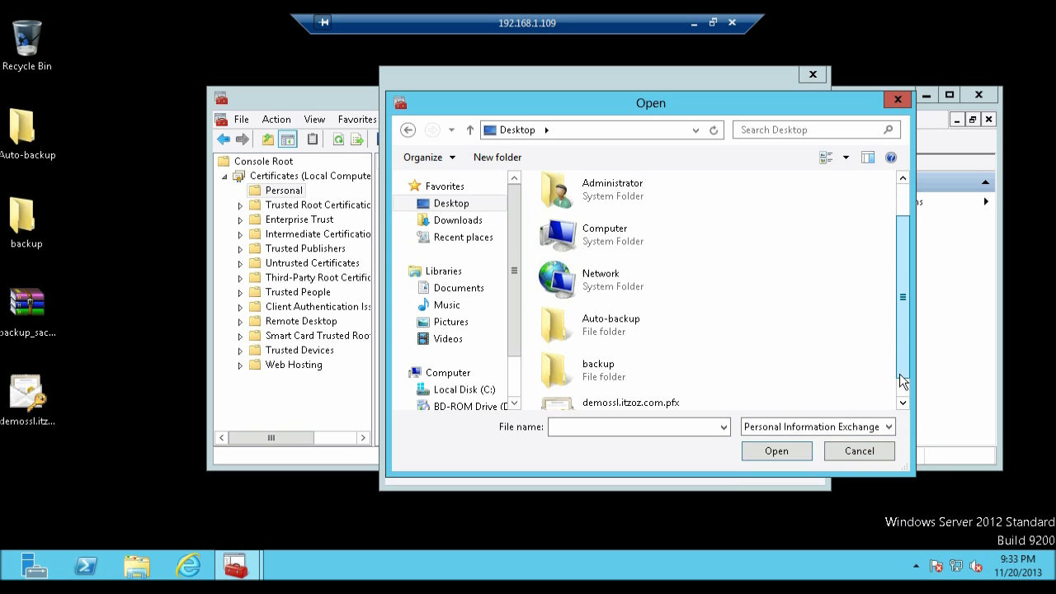
{"action": "left_click", "coordinate": [660, 397]}
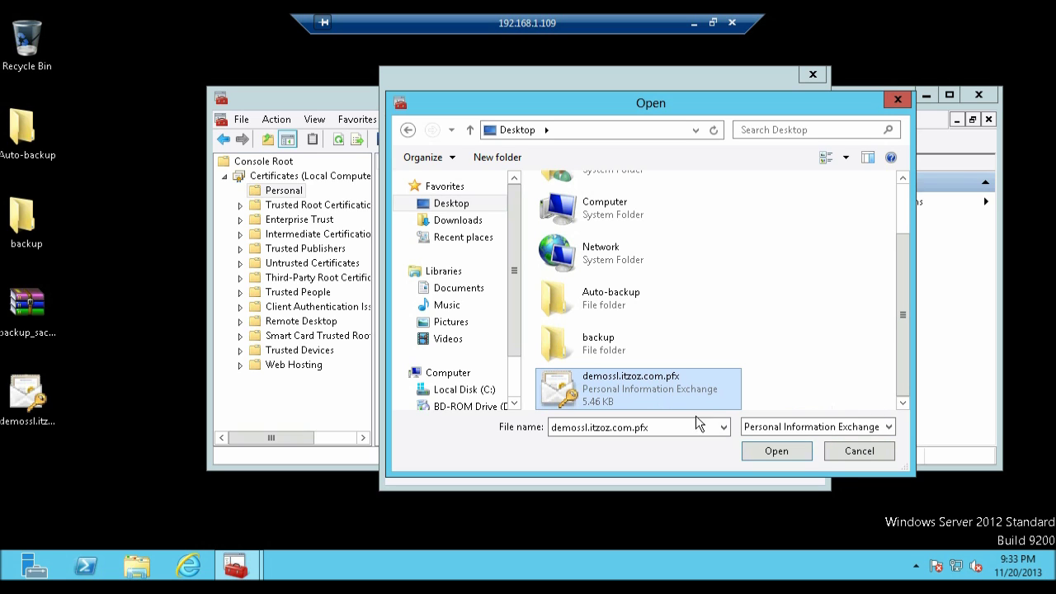
{"action": "left_click", "coordinate": [758, 450]}
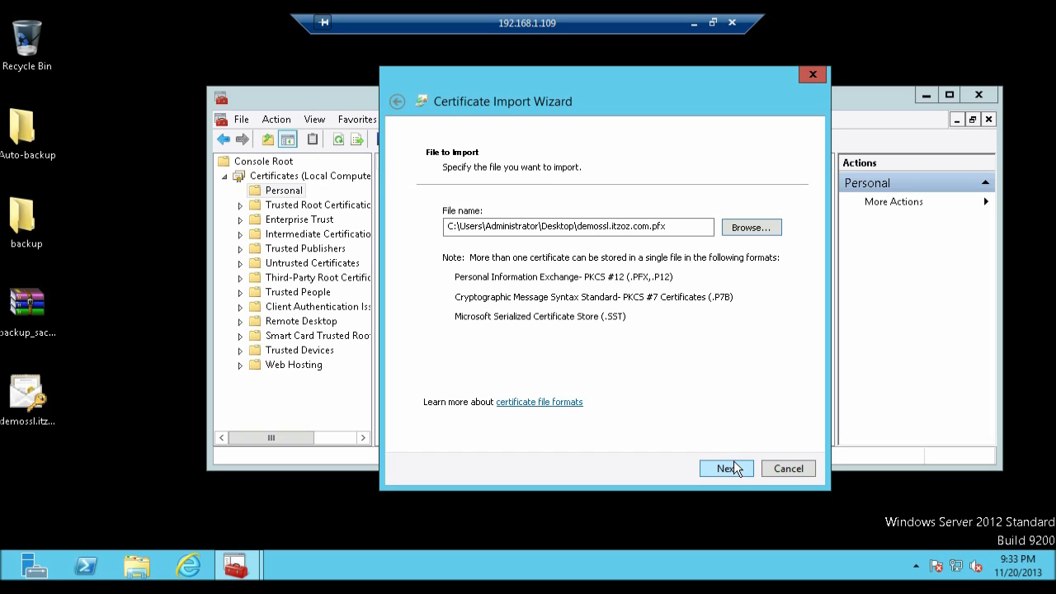
{"action": "left_click", "coordinate": [727, 468]}
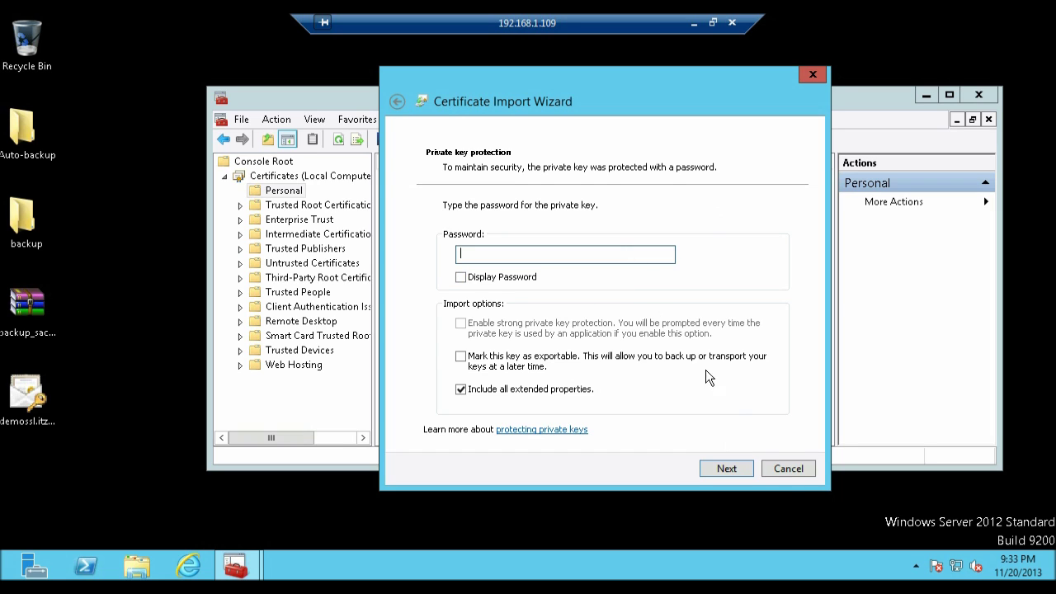
Paste the private key password and complete the import with the certificate store selected automatically based on the certificate type
{"action": "key", "text": "ctrl+v"}
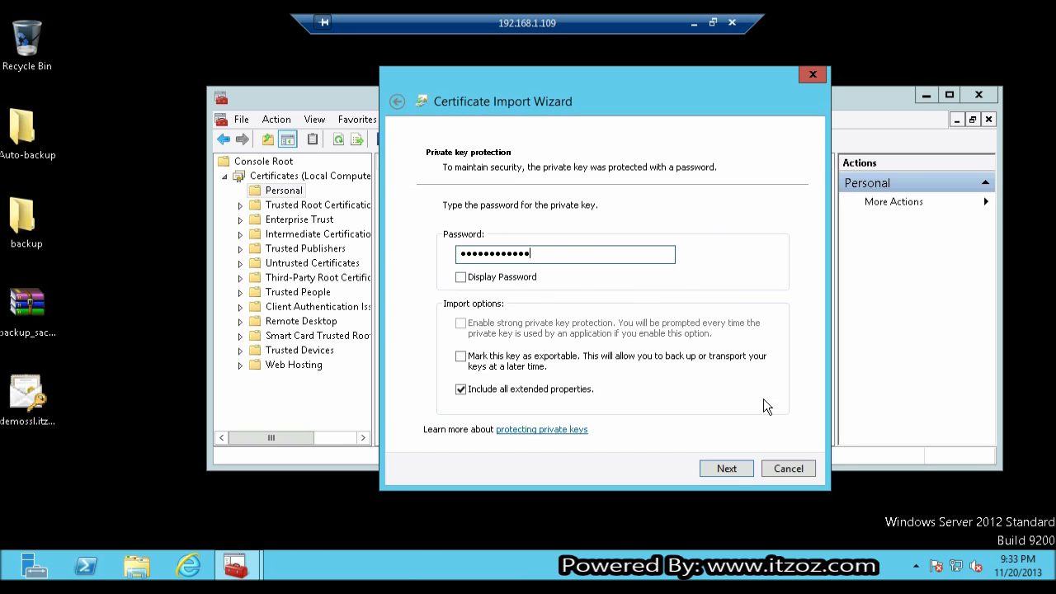
{"action": "left_click", "coordinate": [726, 469]}
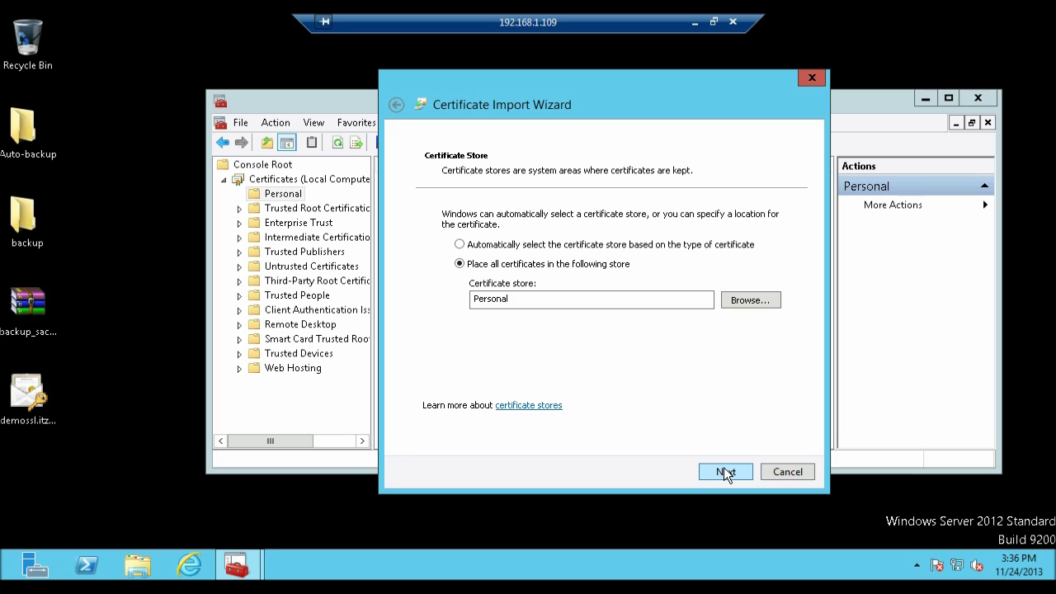
{"action": "left_click", "coordinate": [462, 247]}
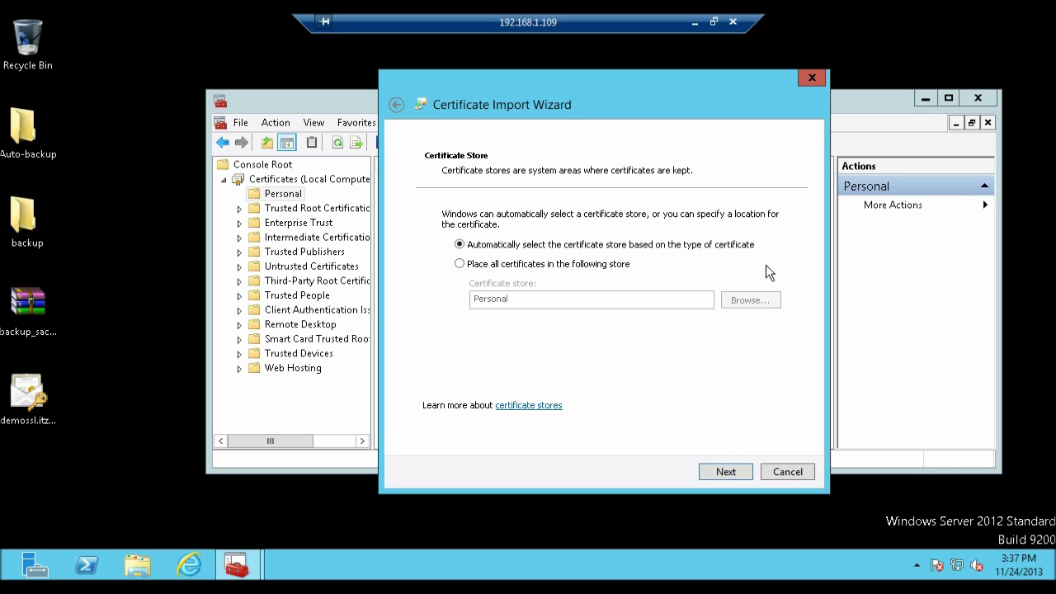
{"action": "left_click", "coordinate": [724, 478]}
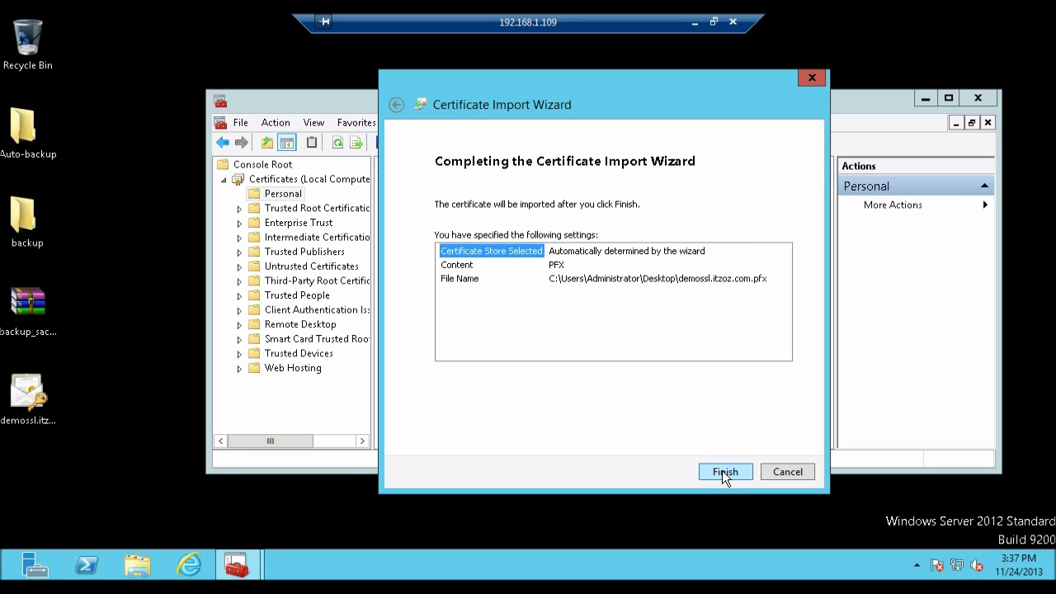
{"action": "left_click", "coordinate": [724, 475]}
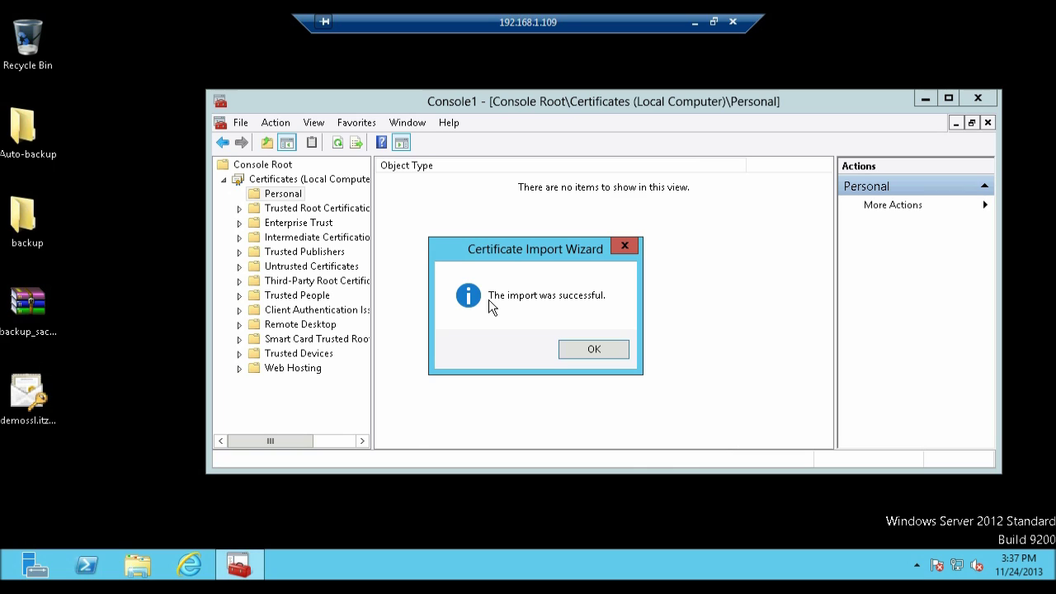
{"action": "left_click", "coordinate": [600, 352]}
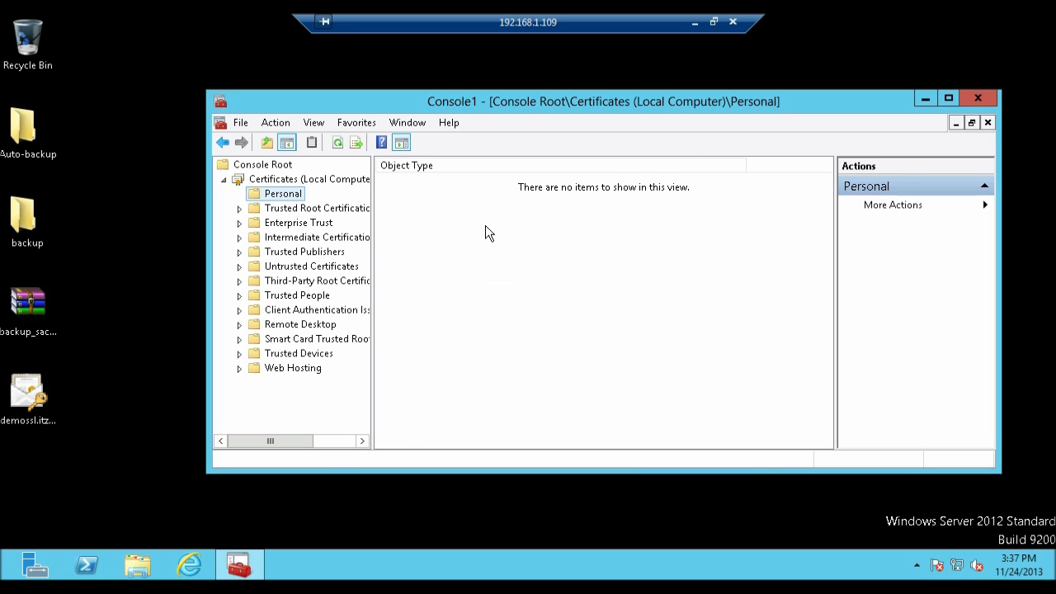
Refresh the Personal store and open its Certificates folder to check for the imported demossl.itzoz.com certificate
{"action": "right_click", "coordinate": [298, 195]}
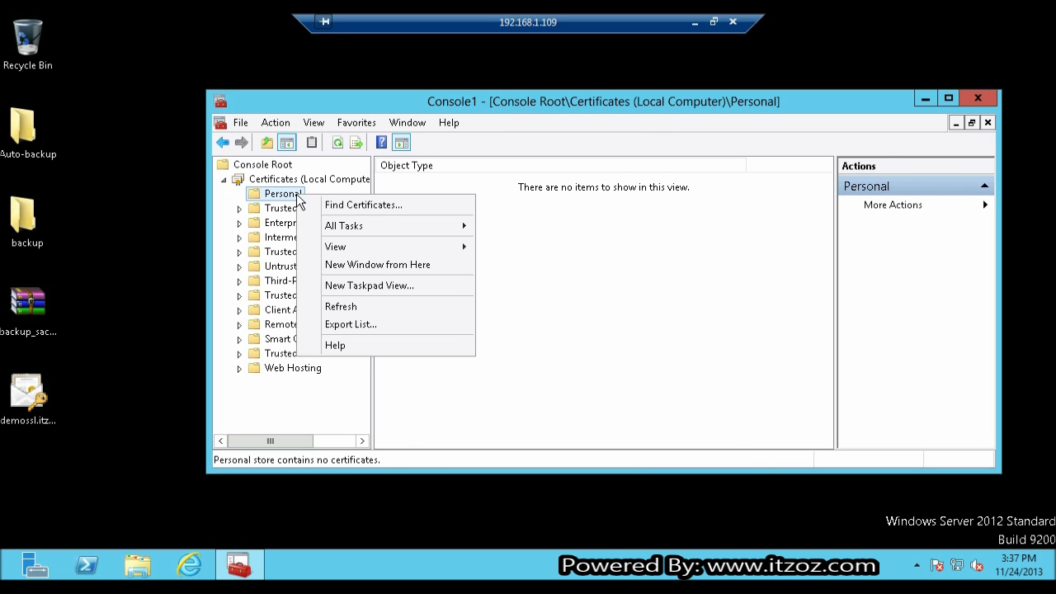
{"action": "left_click", "coordinate": [343, 308]}
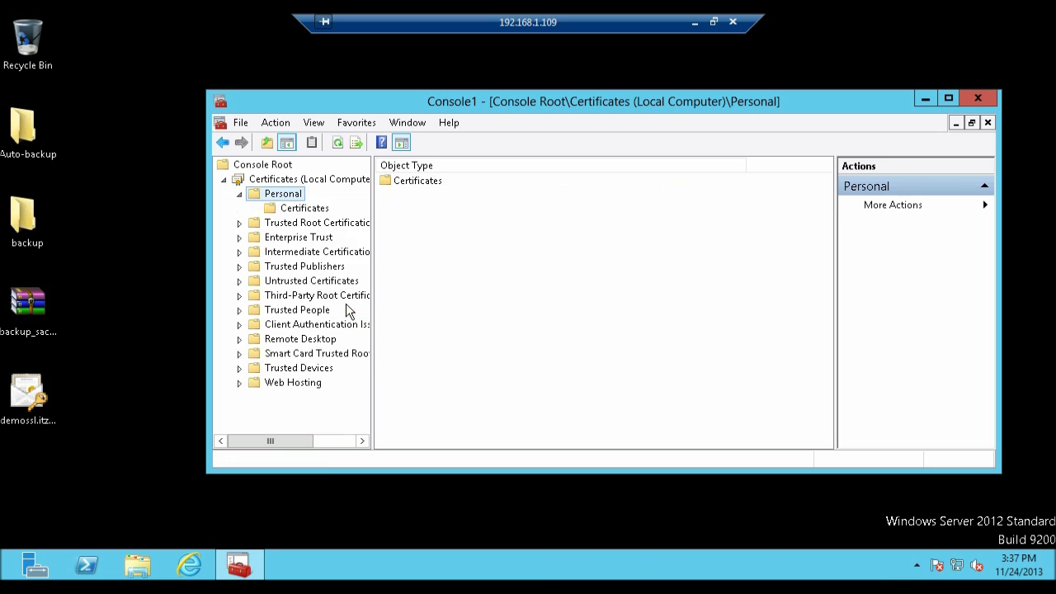
{"action": "left_click", "coordinate": [299, 213]}
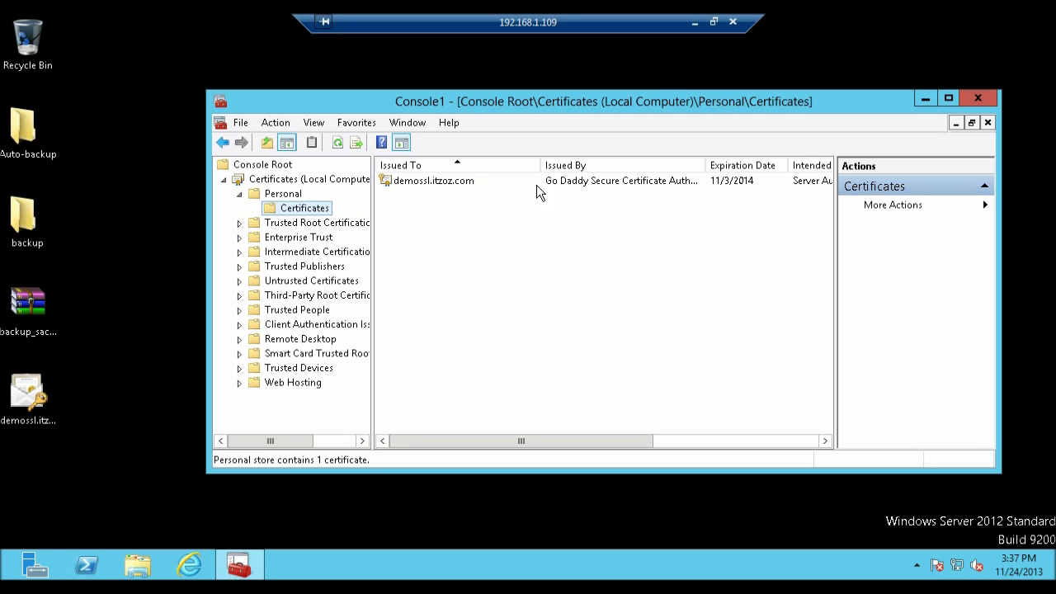
{"action": "left_click", "coordinate": [313, 209]}
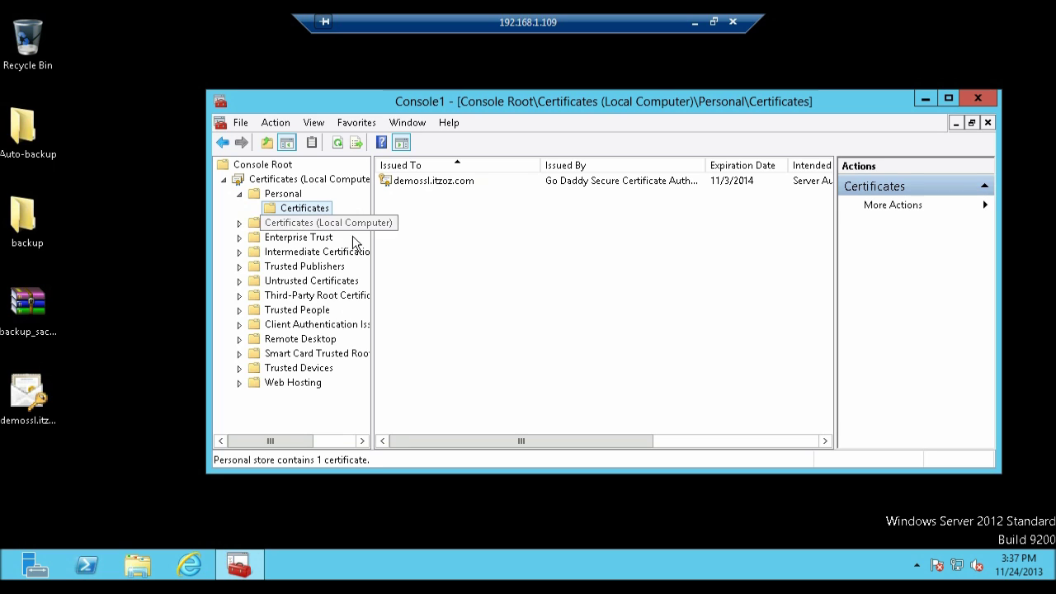
Open the Intermediate Certification Authorities certificates, widen the Issued To column and select Go Daddy Secure Certificate Authority - G2
{"action": "left_click", "coordinate": [294, 257]}
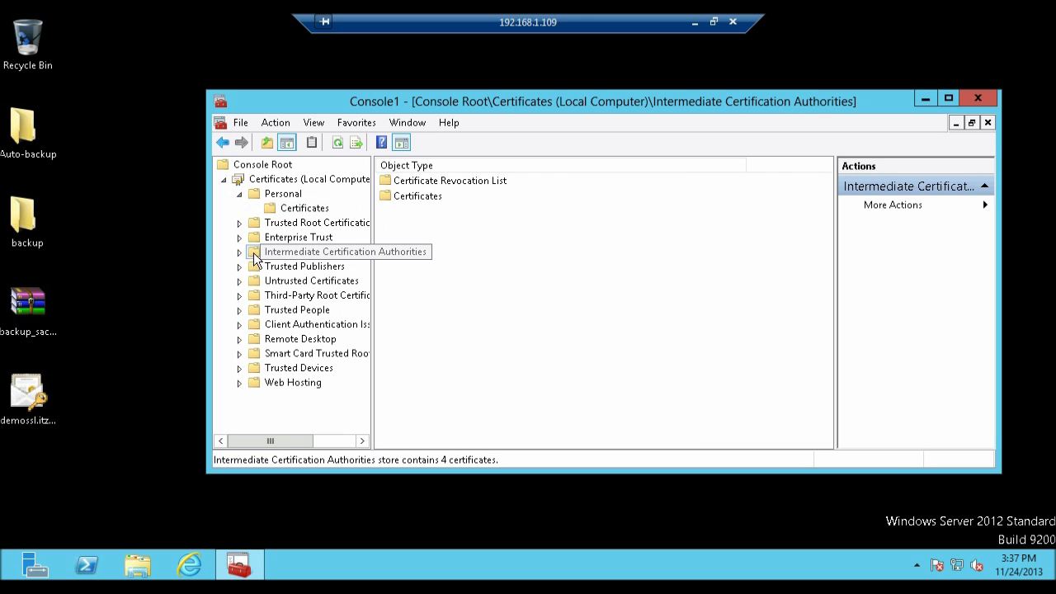
{"action": "left_click", "coordinate": [241, 254]}
{"action": "left_click", "coordinate": [274, 282]}
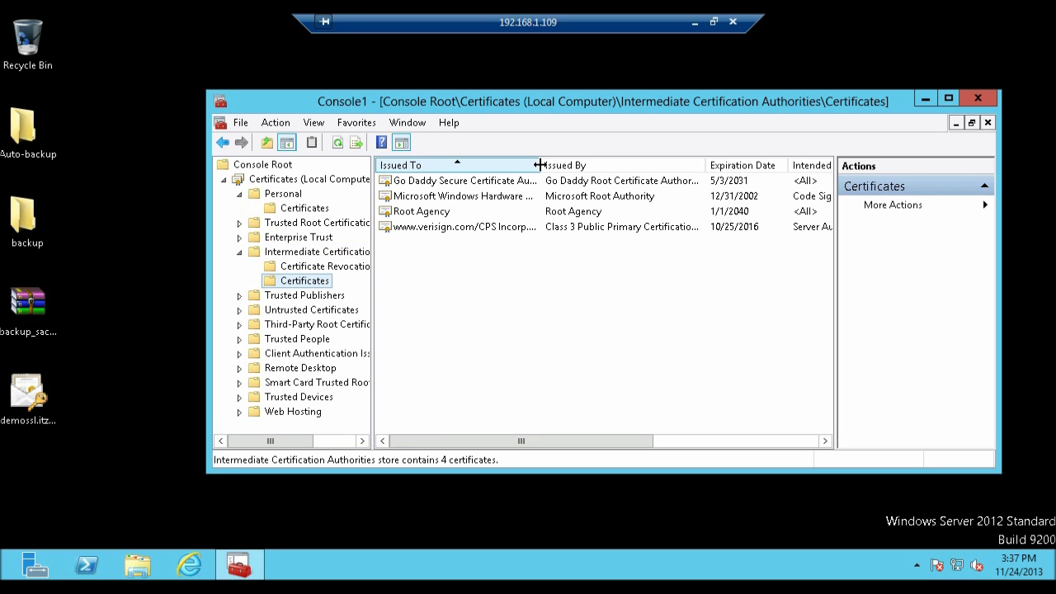
{"action": "left_click_drag", "start_coordinate": [542, 165], "coordinate": [629, 169]}
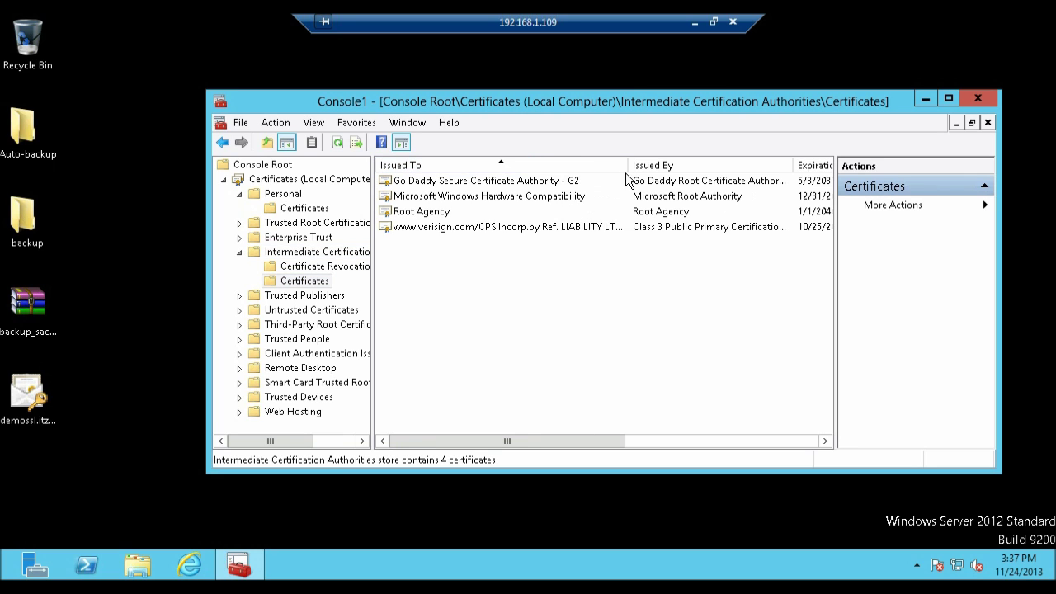
{"action": "left_click", "coordinate": [526, 183]}
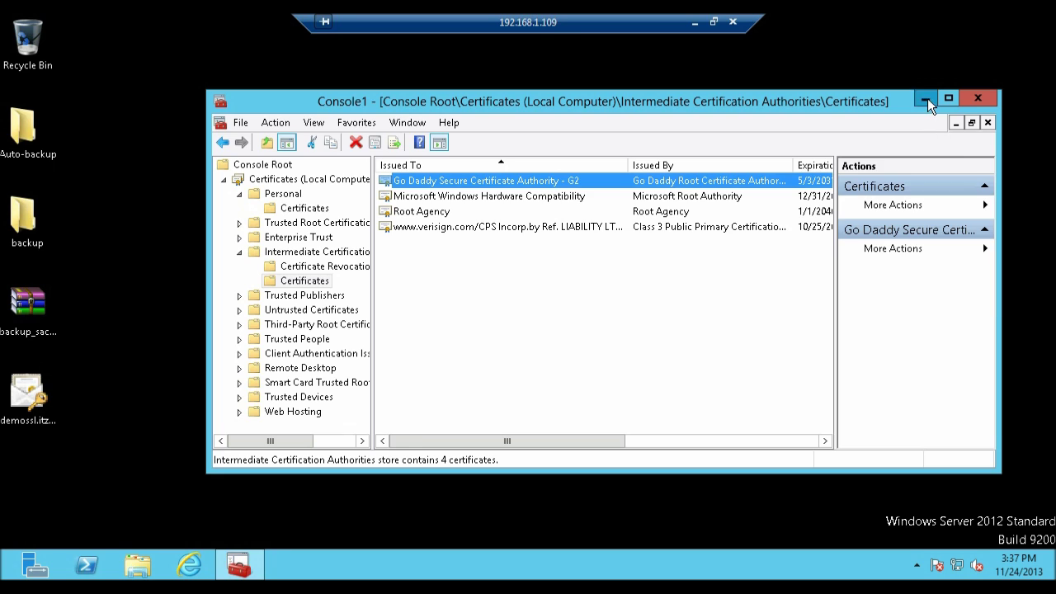
Minimize the certificates console and launch Internet Information Services (IIS) Manager from Server Manager
{"action": "left_click", "coordinate": [926, 98]}
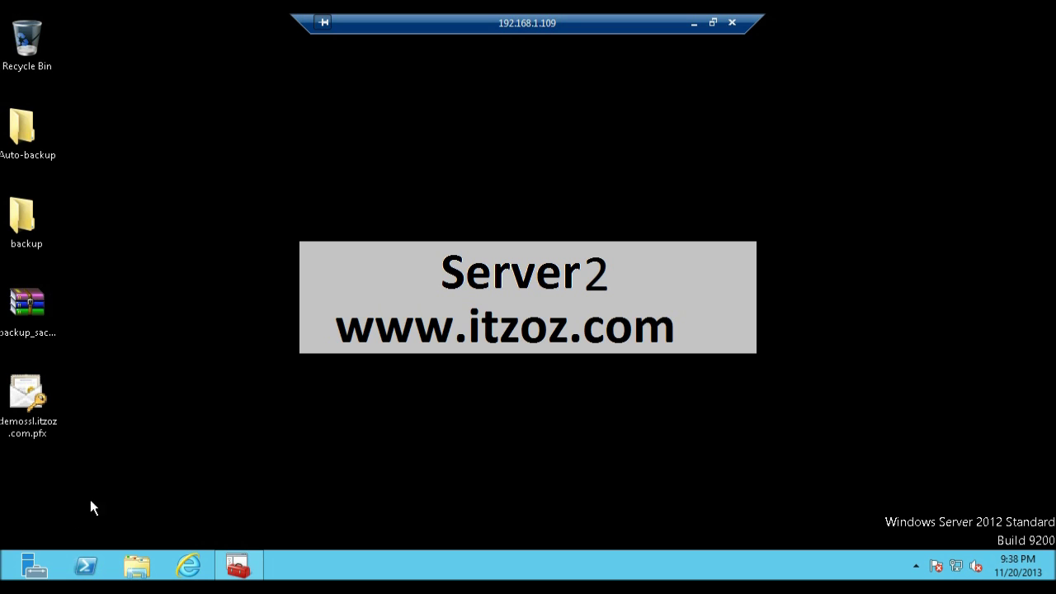
{"action": "left_click", "coordinate": [33, 566]}
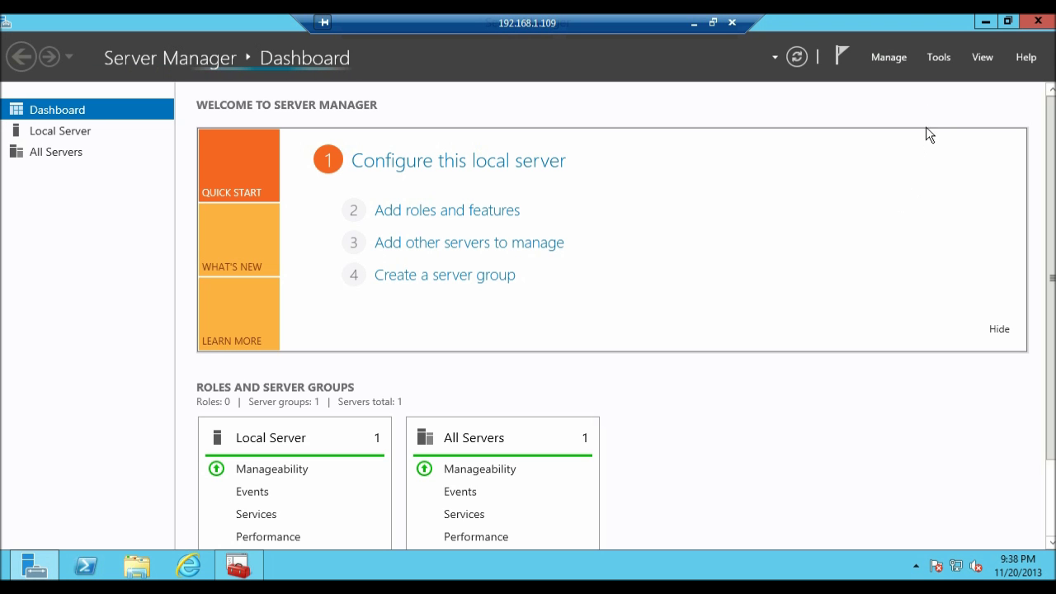
{"action": "left_click", "coordinate": [934, 58]}
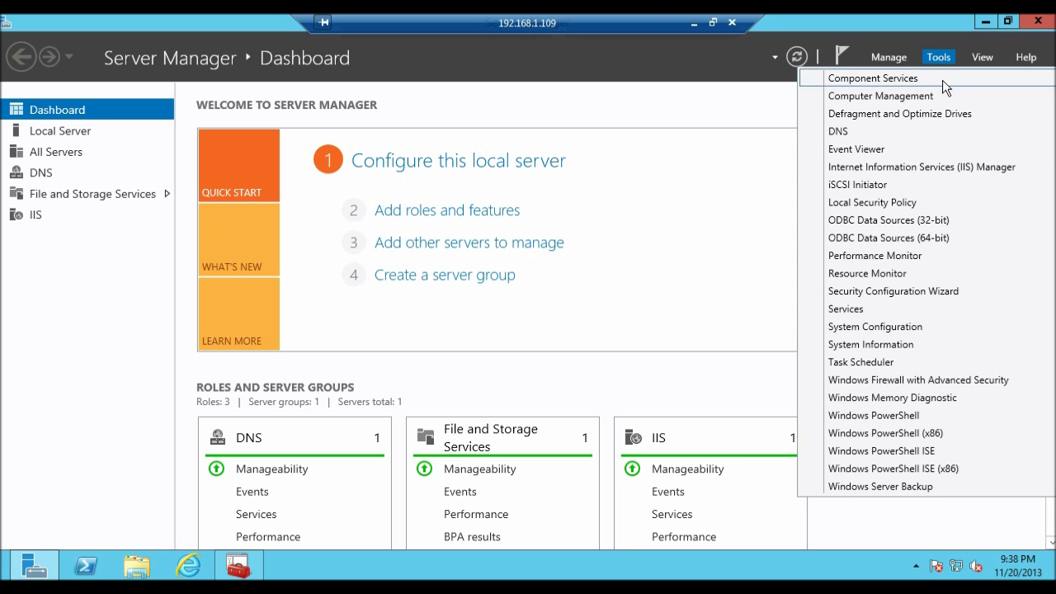
{"action": "left_click", "coordinate": [937, 166]}
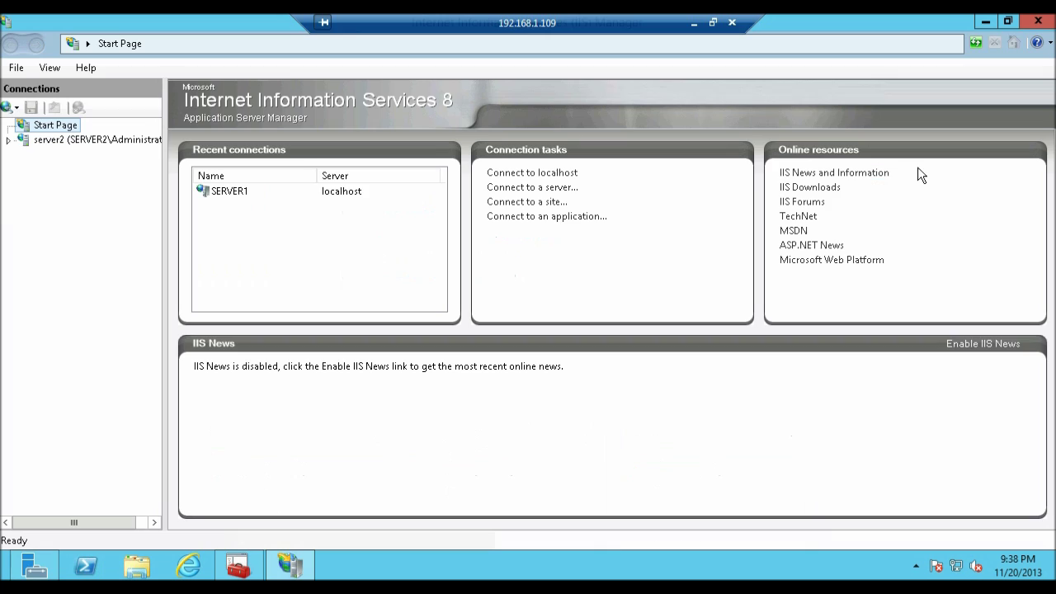
Expand the server2 connection in IIS Manager, open Sites and expand its list of websites
{"action": "left_click", "coordinate": [56, 142]}
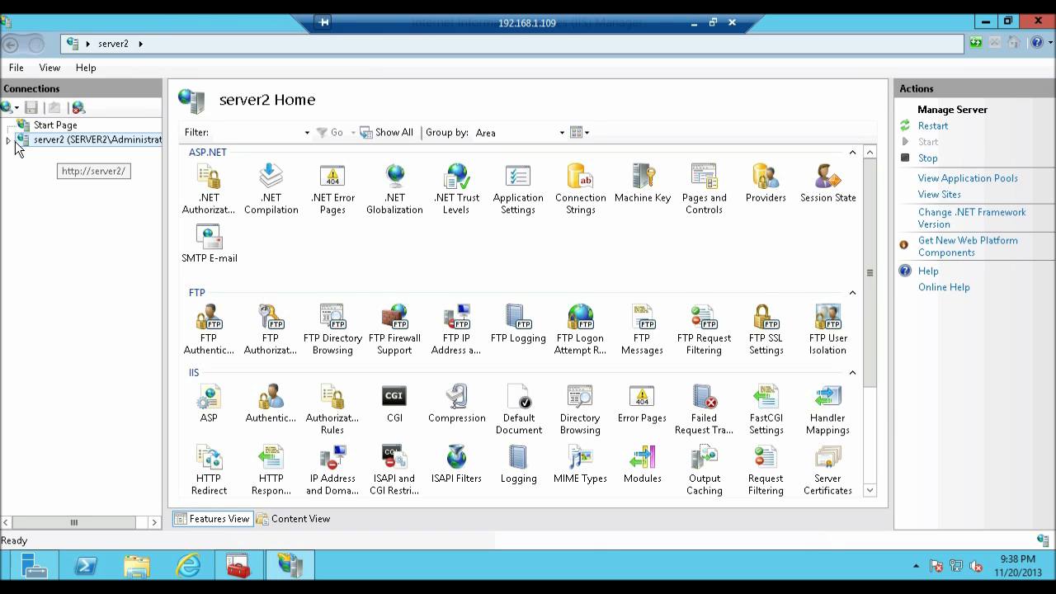
{"action": "left_click", "coordinate": [8, 141]}
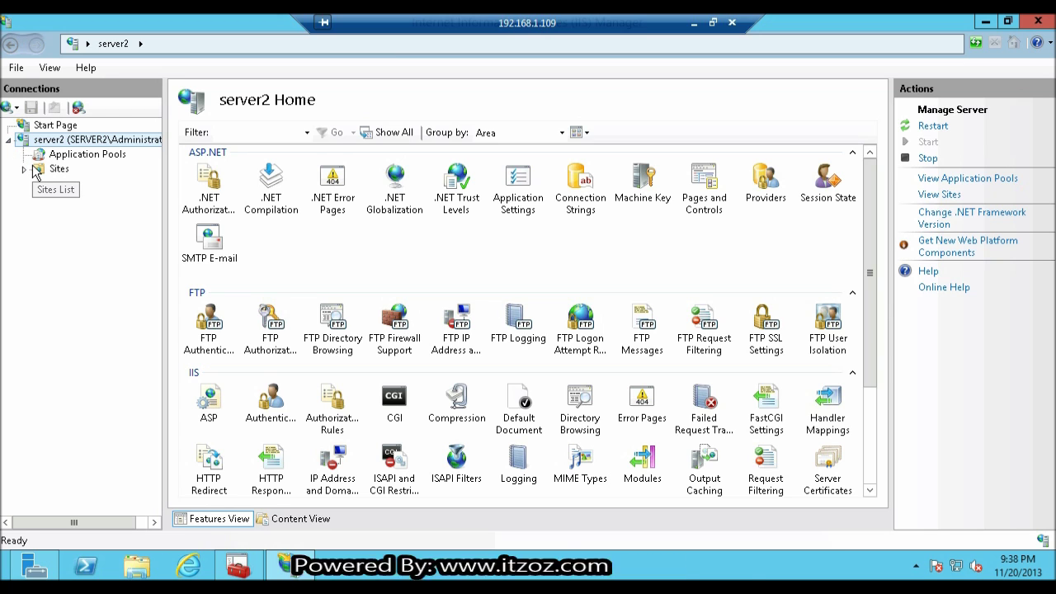
{"action": "left_click", "coordinate": [34, 170]}
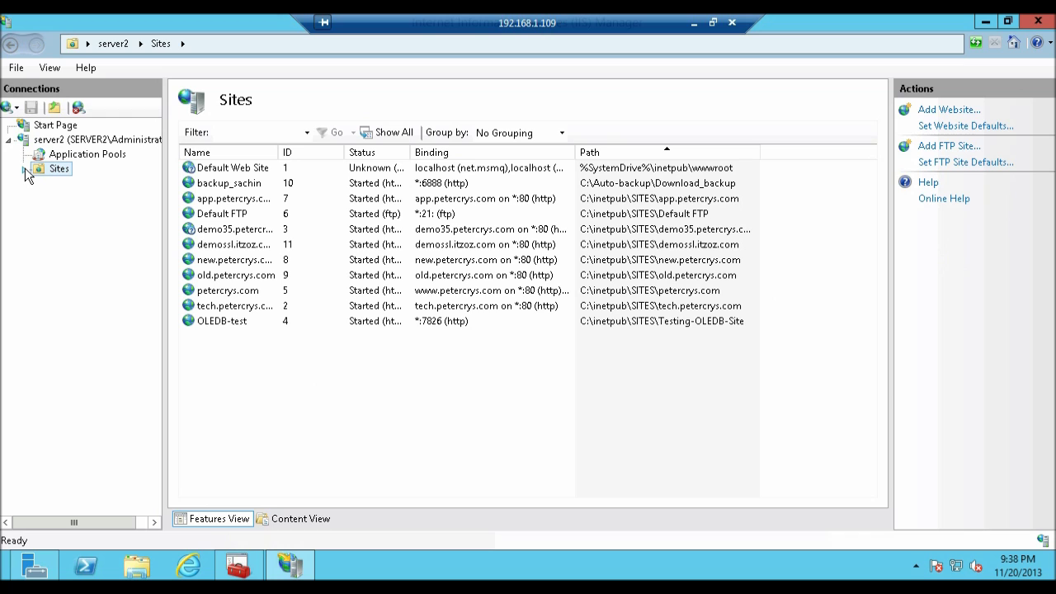
{"action": "left_click", "coordinate": [25, 168]}
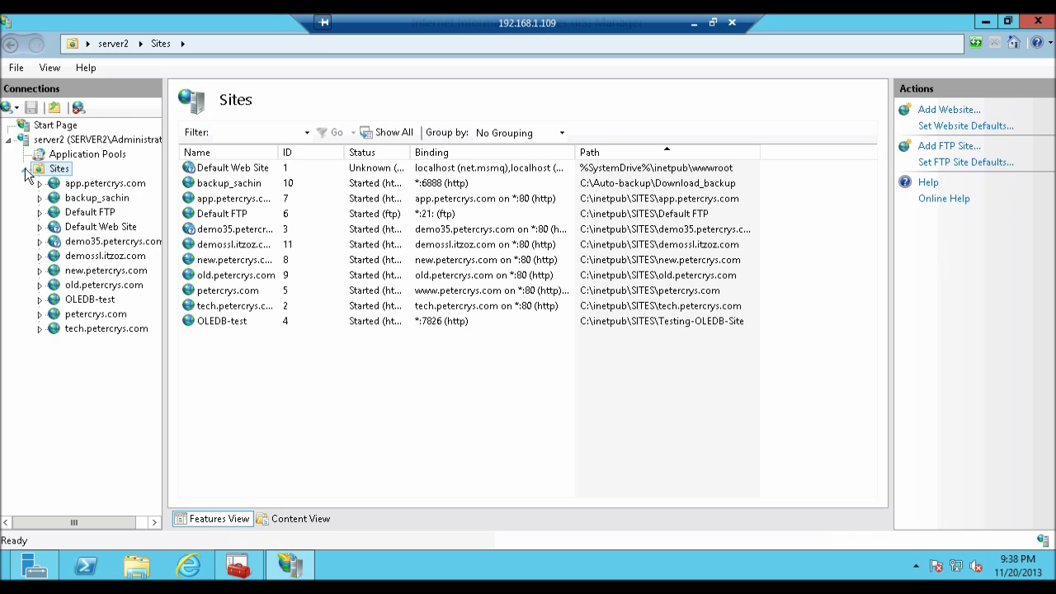
Open the Server Certificates feature for the server2 connection in IIS Manager
{"action": "left_click", "coordinate": [71, 145]}
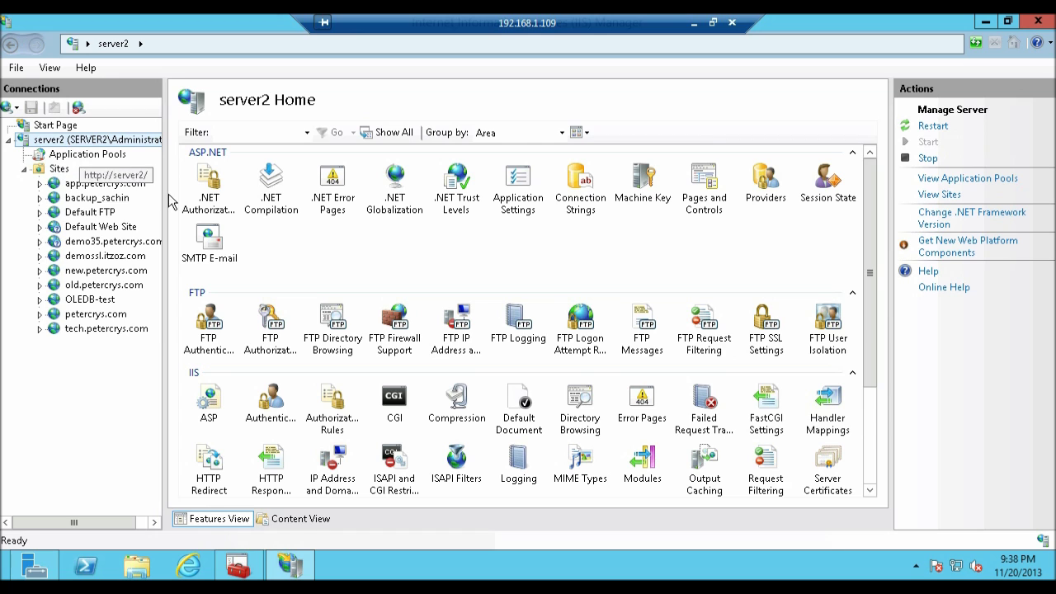
{"action": "left_click_drag", "start_coordinate": [873, 241], "coordinate": [858, 369]}
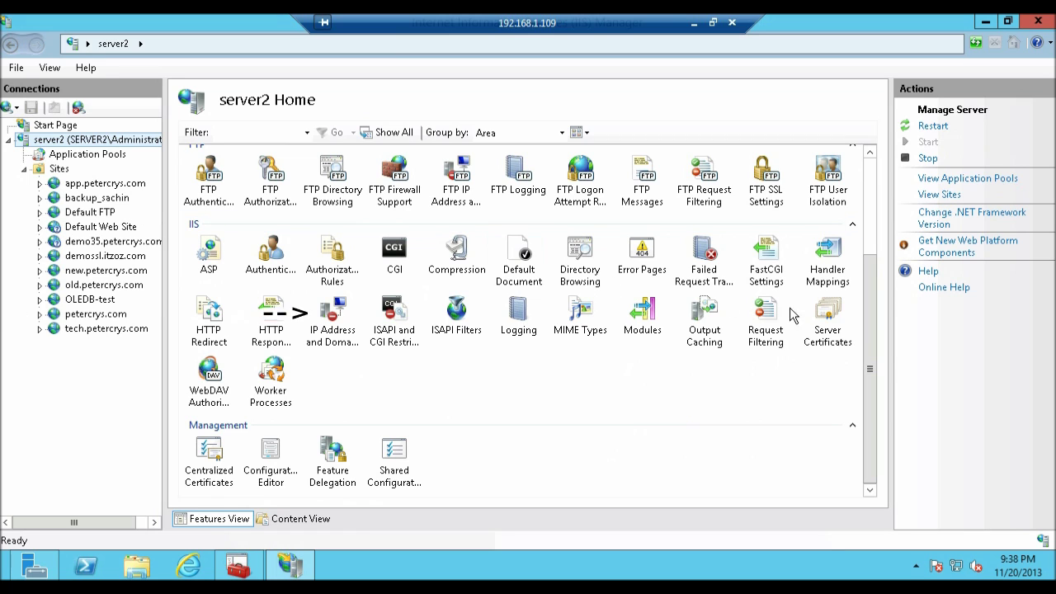
{"action": "left_click", "coordinate": [837, 325]}
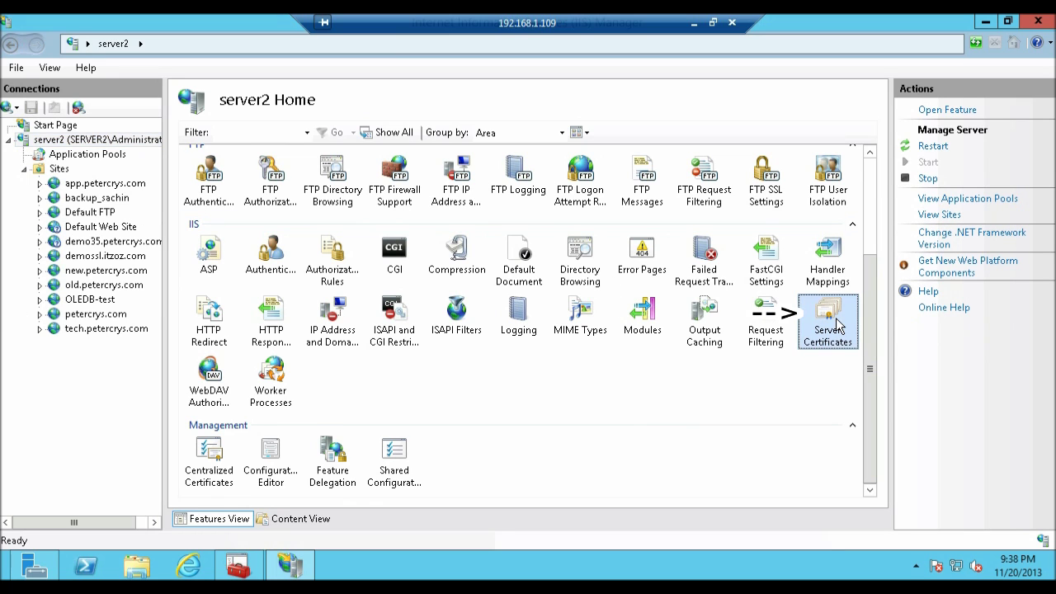
{"action": "double_click", "coordinate": [838, 325]}
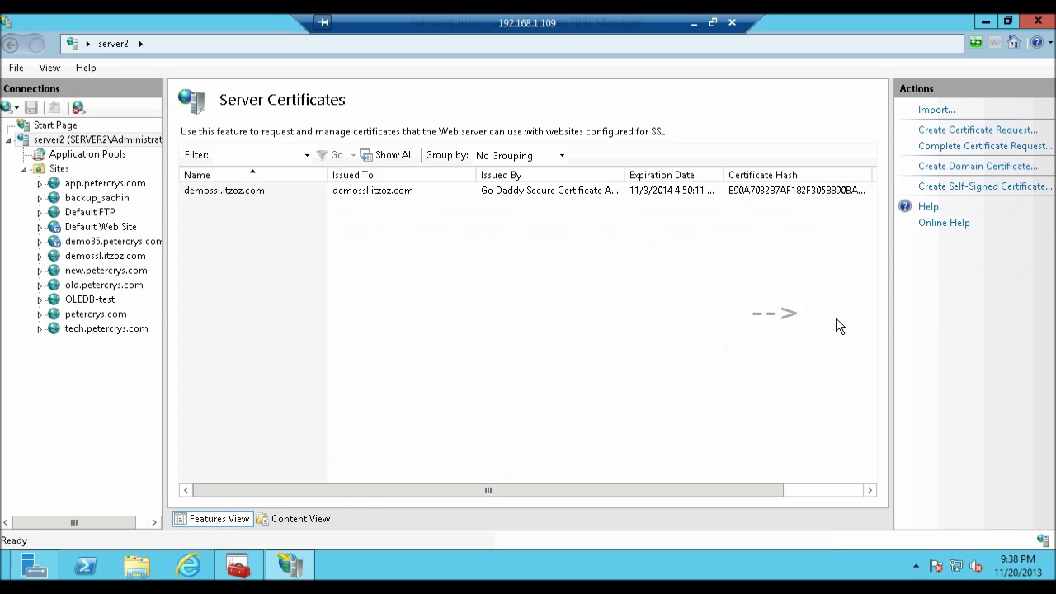
View the demossl.itzoz.com certificate and examine Go Daddy Secure Certificate Authority - G2 in its certification path
{"action": "double_click", "coordinate": [225, 190]}
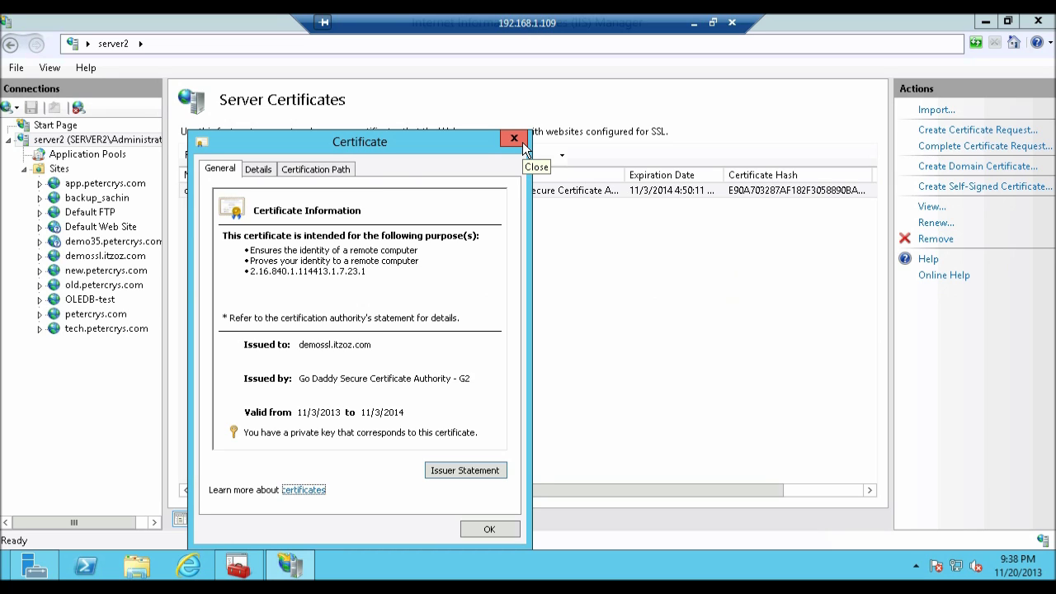
{"action": "left_click", "coordinate": [334, 169]}
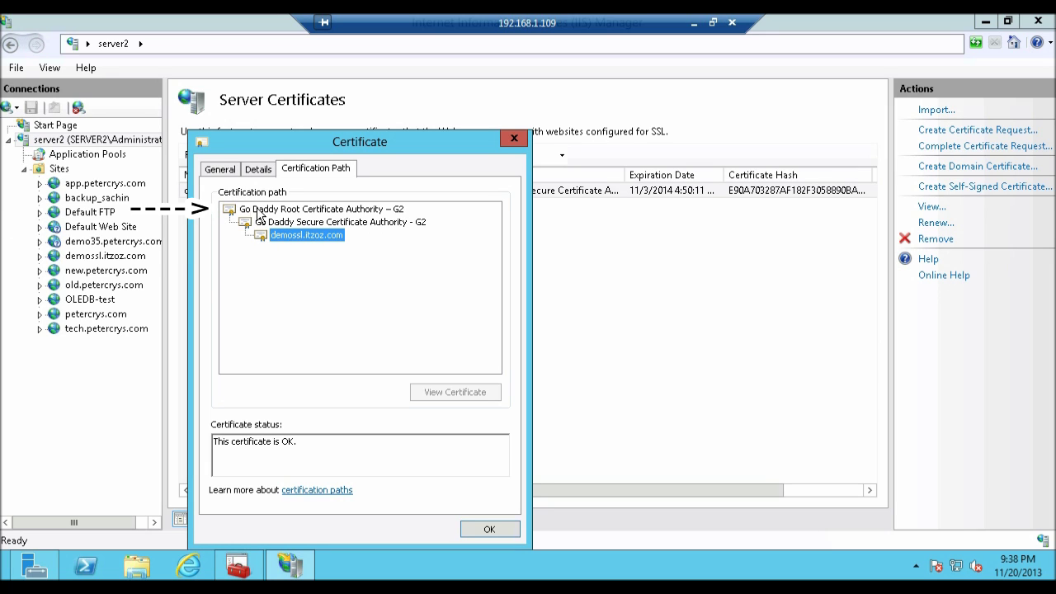
{"action": "left_click", "coordinate": [334, 226]}
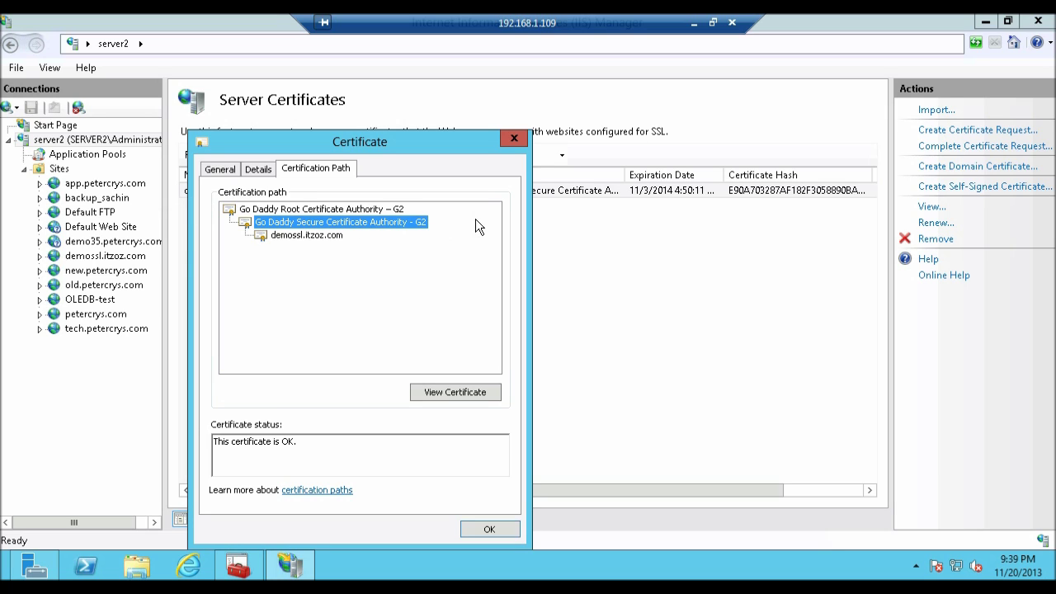
{"action": "left_click", "coordinate": [514, 139]}
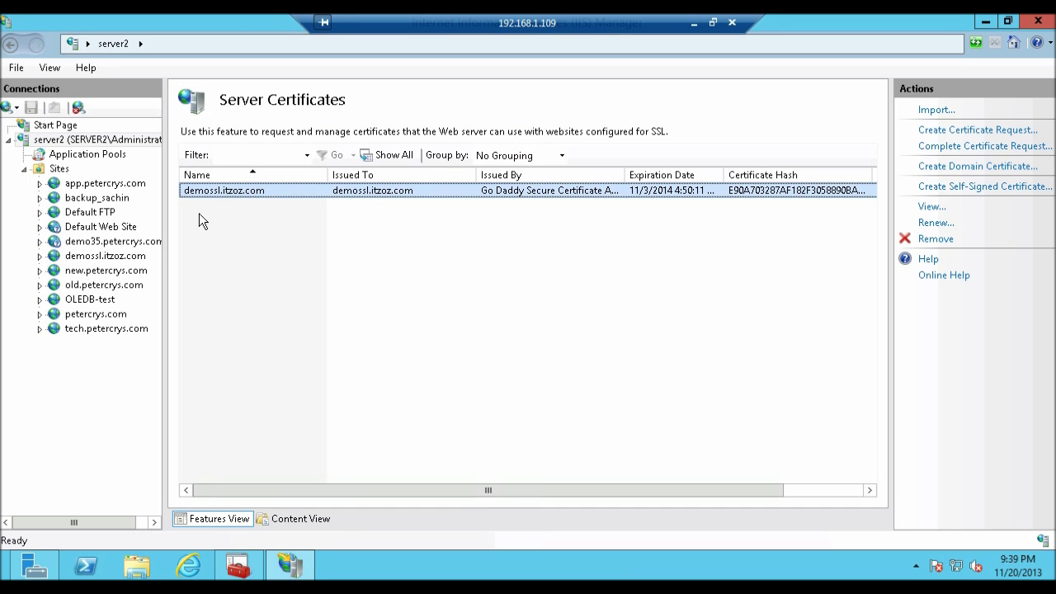
Start a new binding for the demossl.itzoz.com website and set its type to https
{"action": "left_click", "coordinate": [105, 256]}
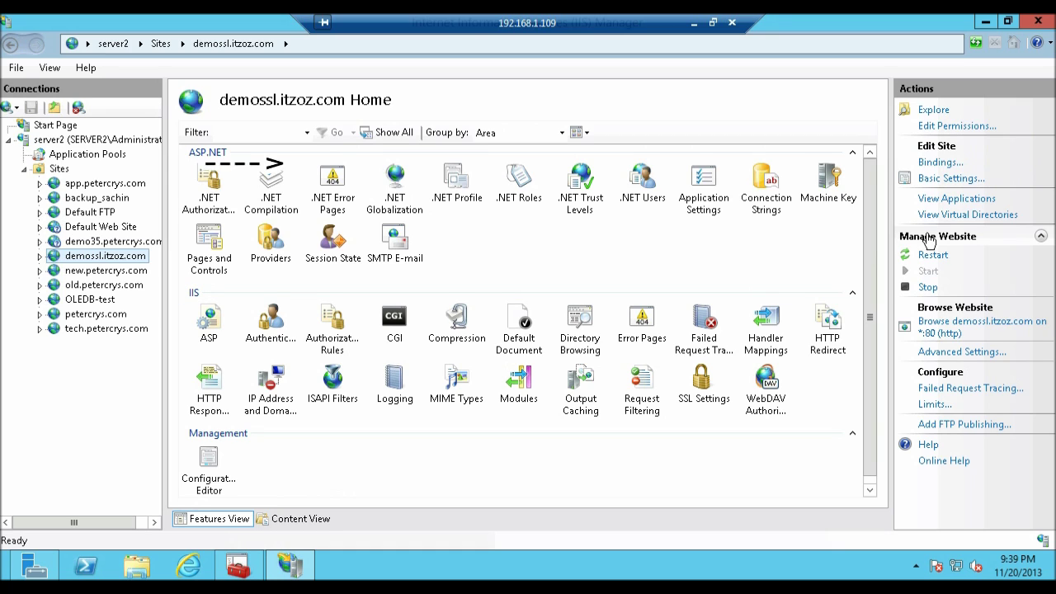
{"action": "left_click", "coordinate": [942, 163]}
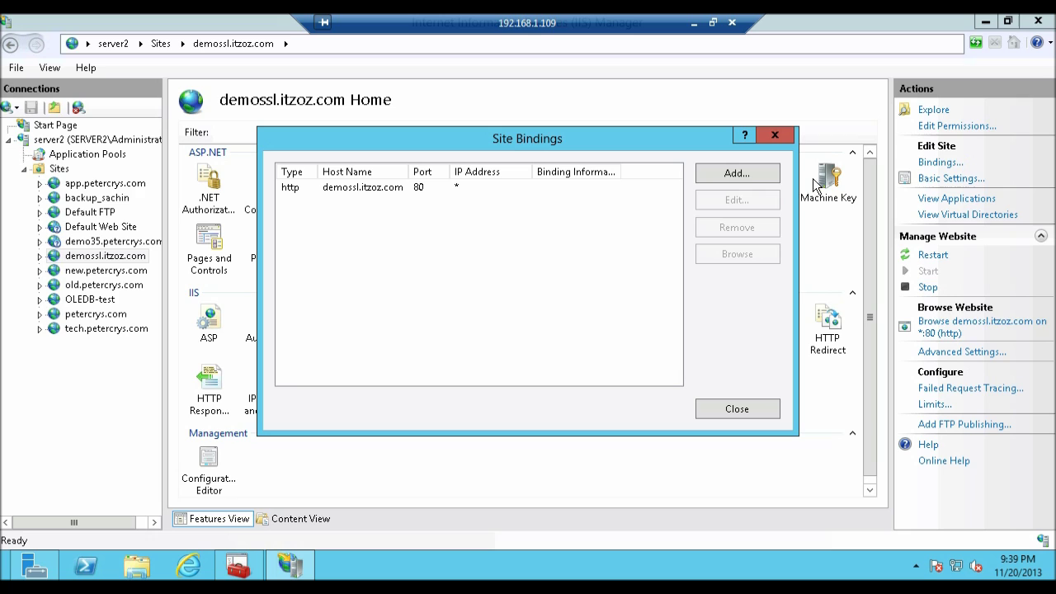
{"action": "left_click", "coordinate": [739, 173]}
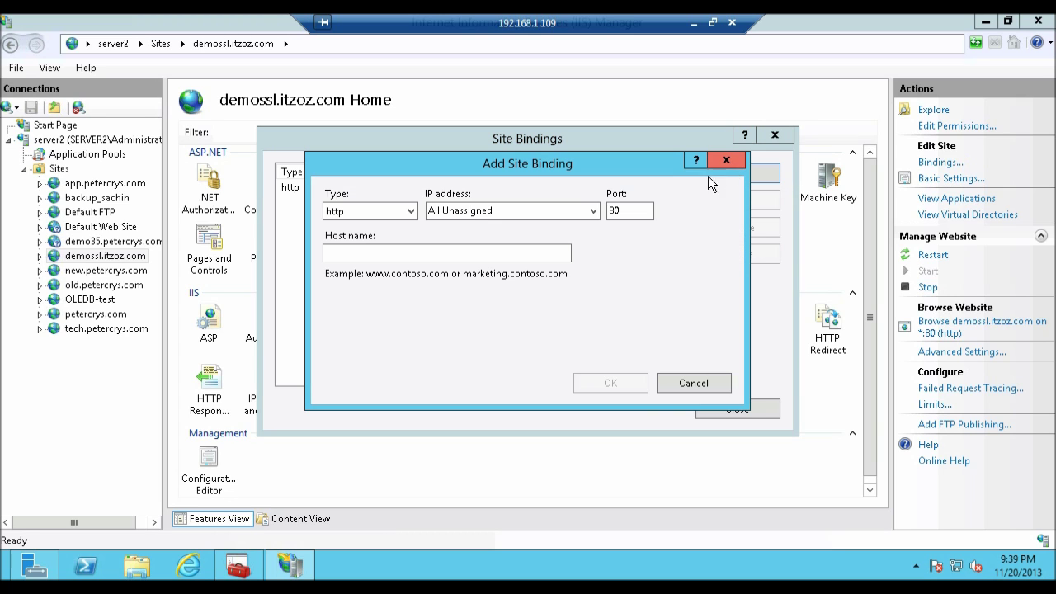
{"action": "left_click", "coordinate": [632, 211]}
{"action": "left_click", "coordinate": [412, 211]}
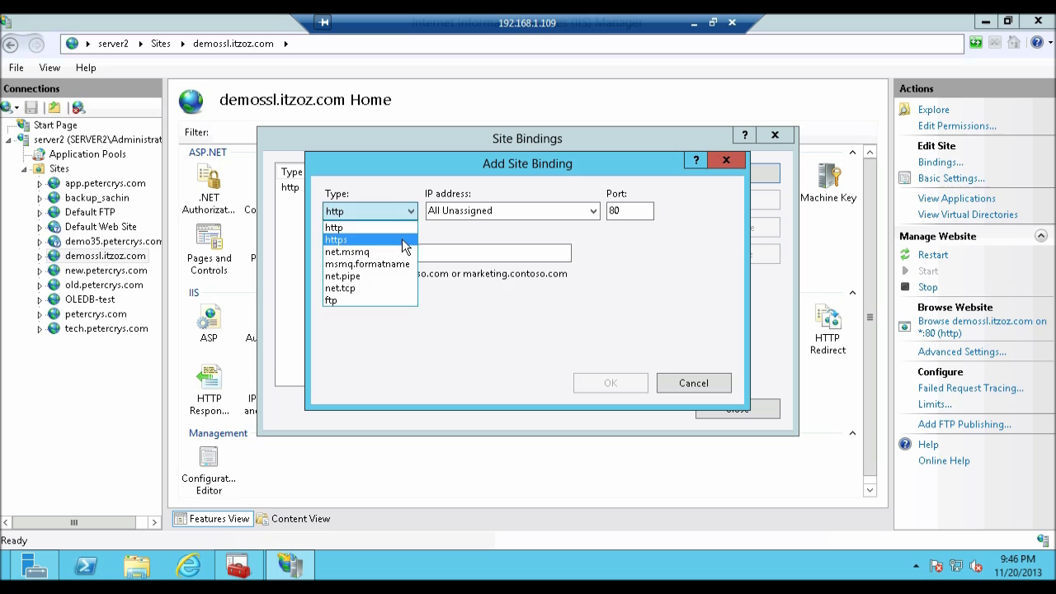
{"action": "left_click", "coordinate": [402, 239]}
Set the binding's host name to demossl.itzoz.com and choose demossl.itzoz.com as its SSL certificate
{"action": "left_click", "coordinate": [412, 252]}
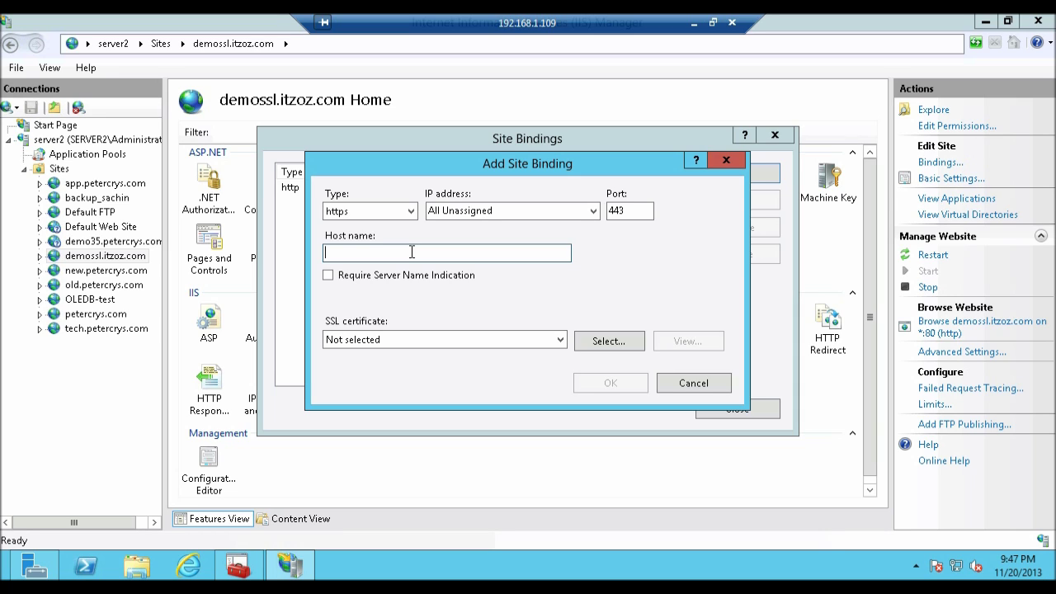
{"action": "type", "text": "demossl.itzoz.com"}
{"action": "left_click", "coordinate": [561, 343]}
{"action": "left_click", "coordinate": [549, 364]}
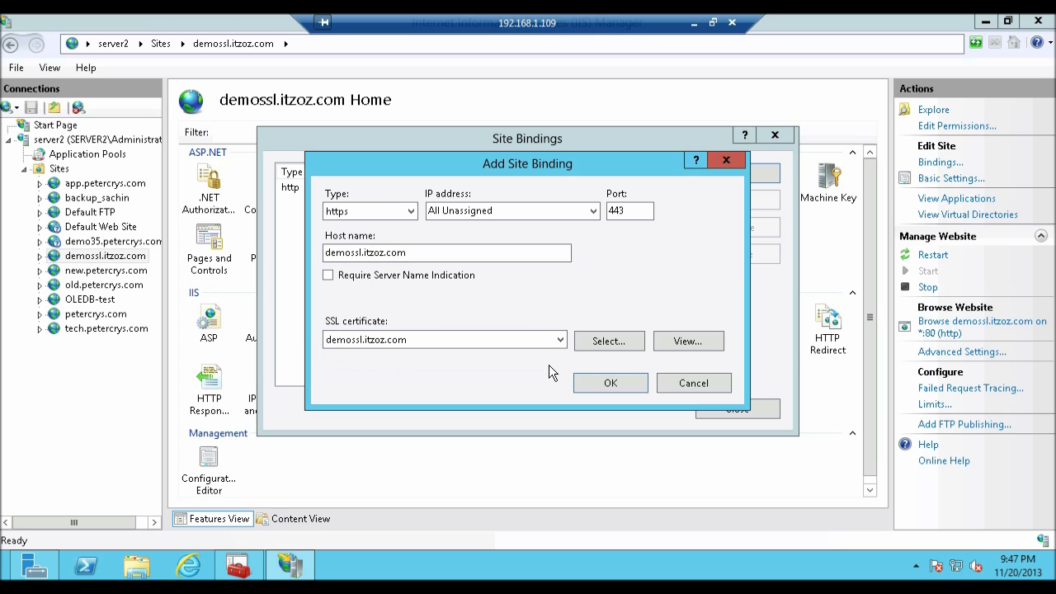
Review the certificate chosen for the https binding, and save the binding to the site
{"action": "left_click", "coordinate": [685, 342]}
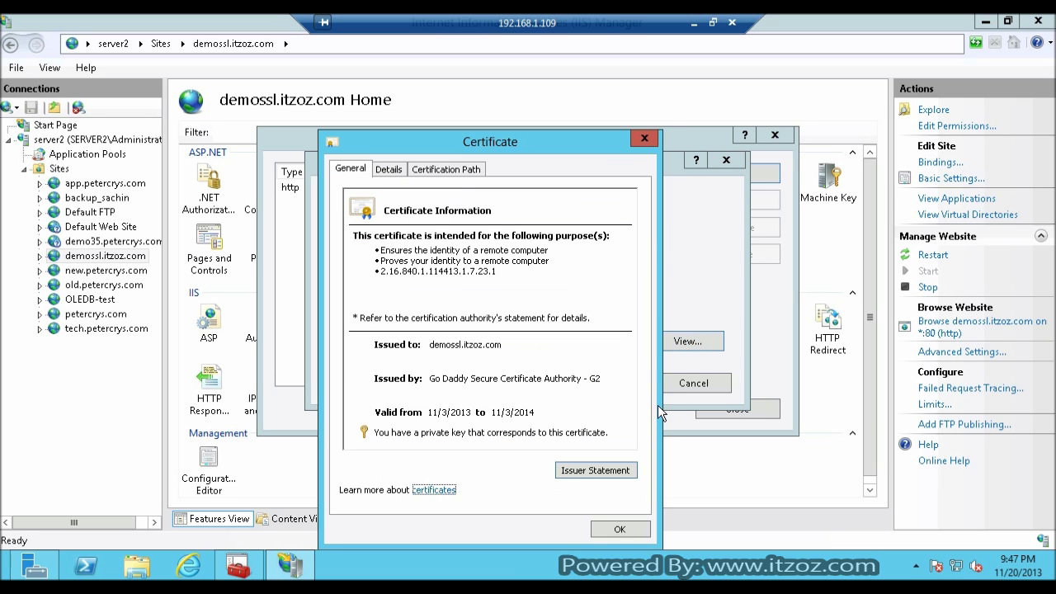
{"action": "left_click", "coordinate": [619, 529]}
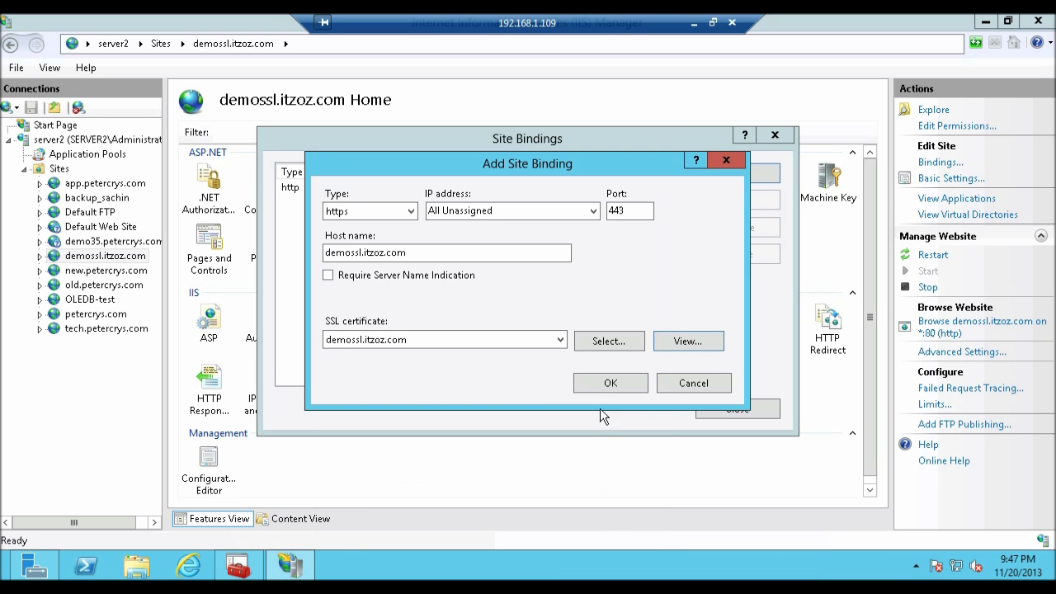
{"action": "left_click", "coordinate": [601, 384]}
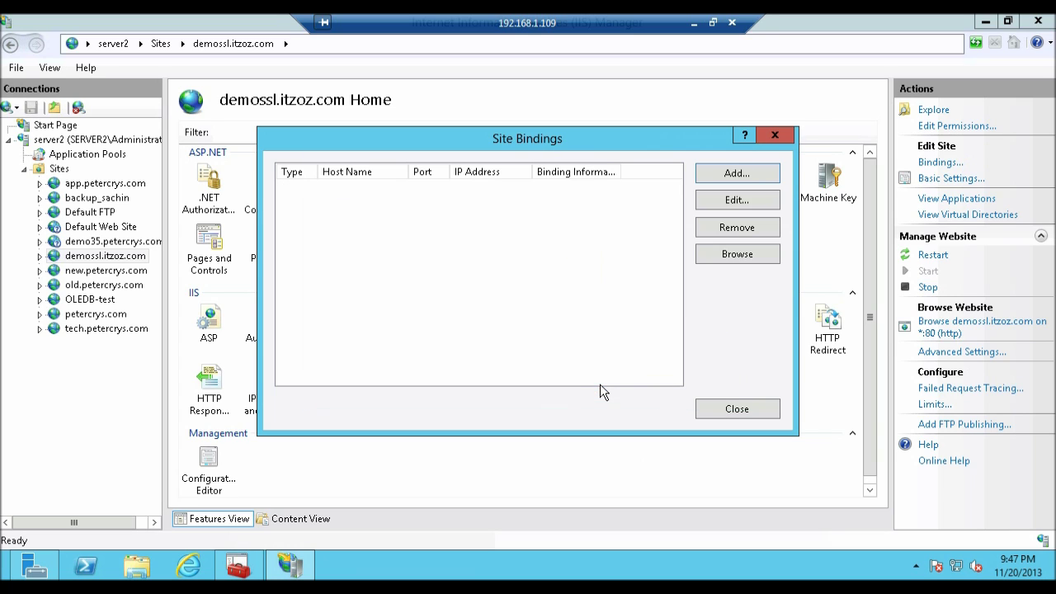
{"action": "left_click", "coordinate": [721, 415]}
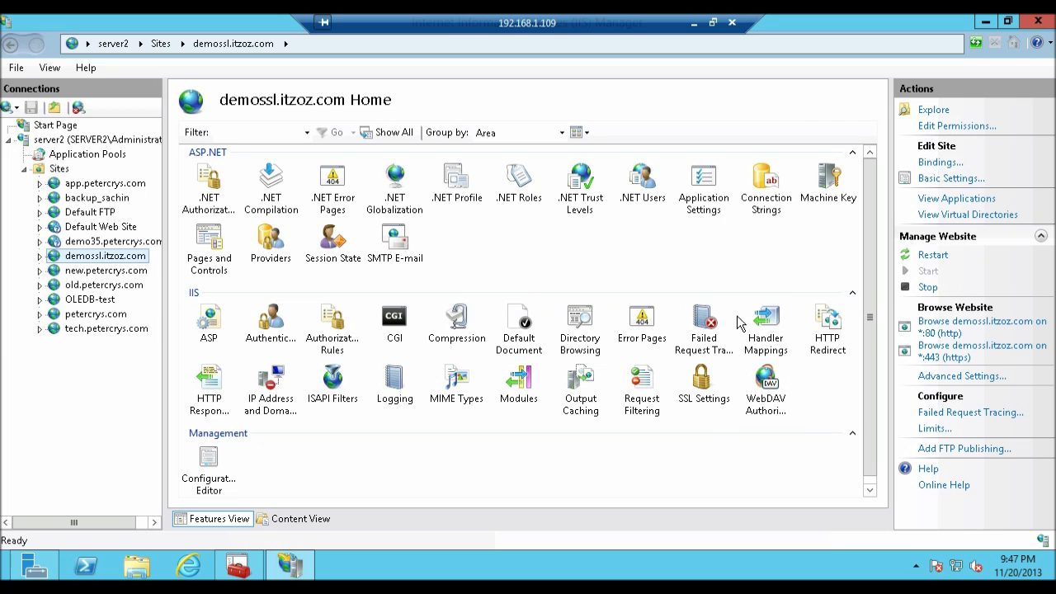
Browse demossl.itzoz.com on *:443 (https) to check its security lock, and close the browser and Server Manager
{"action": "left_click", "coordinate": [931, 358]}
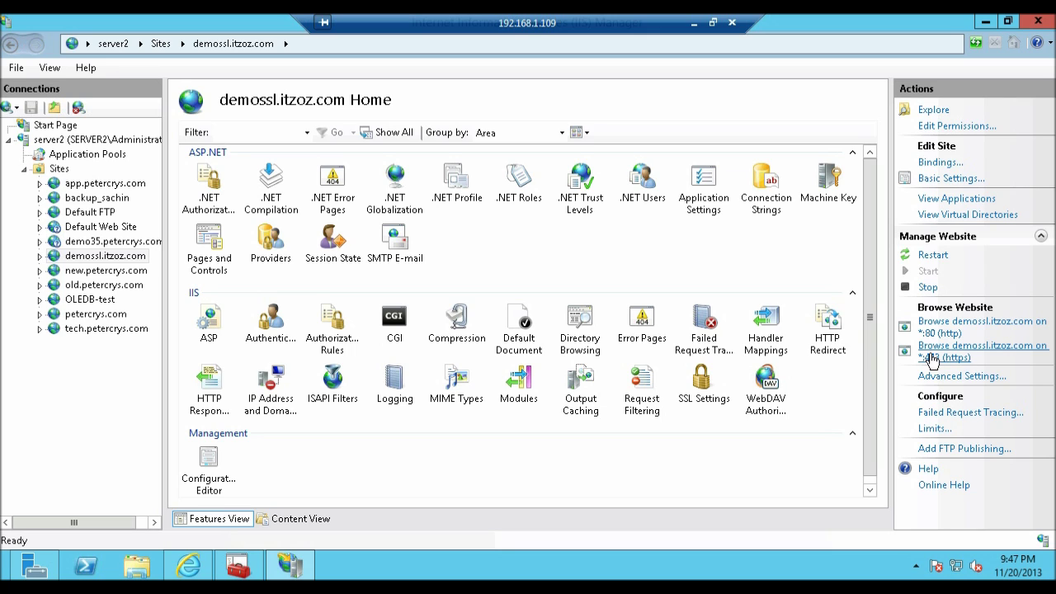
{"action": "left_click", "coordinate": [986, 23]}
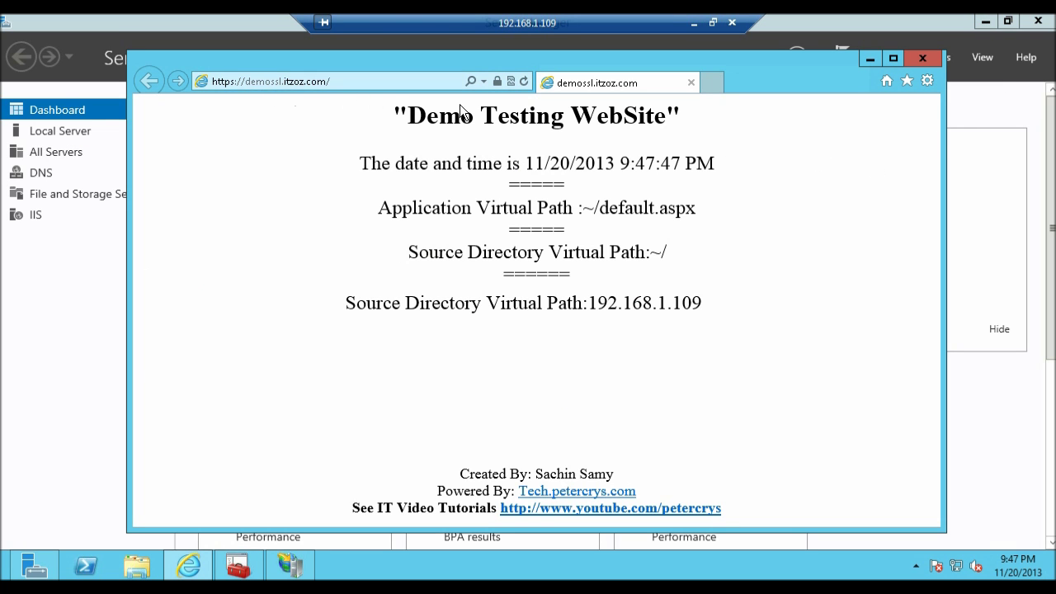
{"action": "left_click", "coordinate": [497, 86]}
{"action": "left_click", "coordinate": [923, 58]}
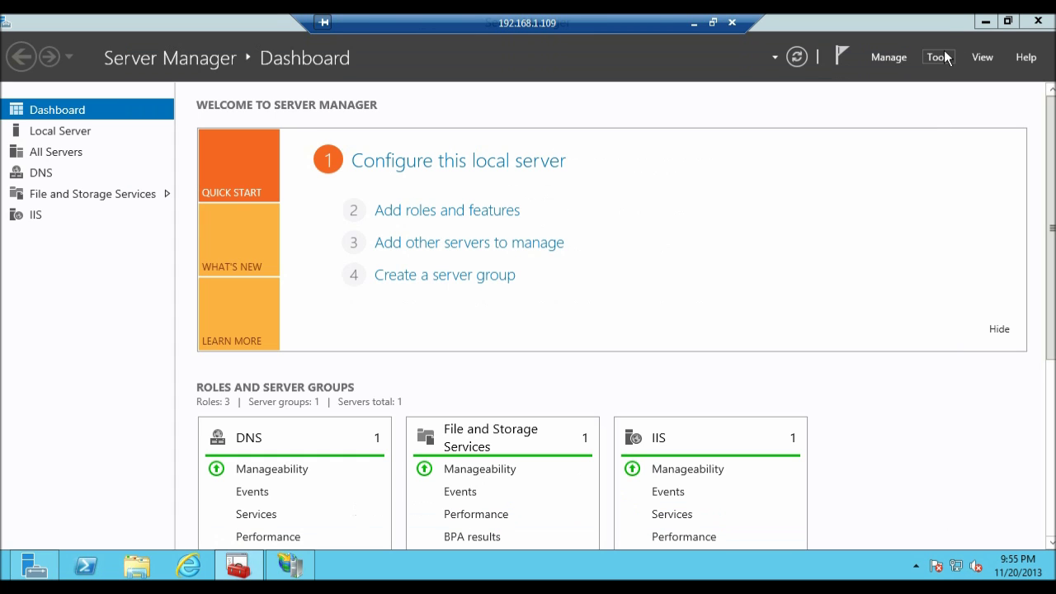
{"action": "left_click", "coordinate": [1038, 25]}
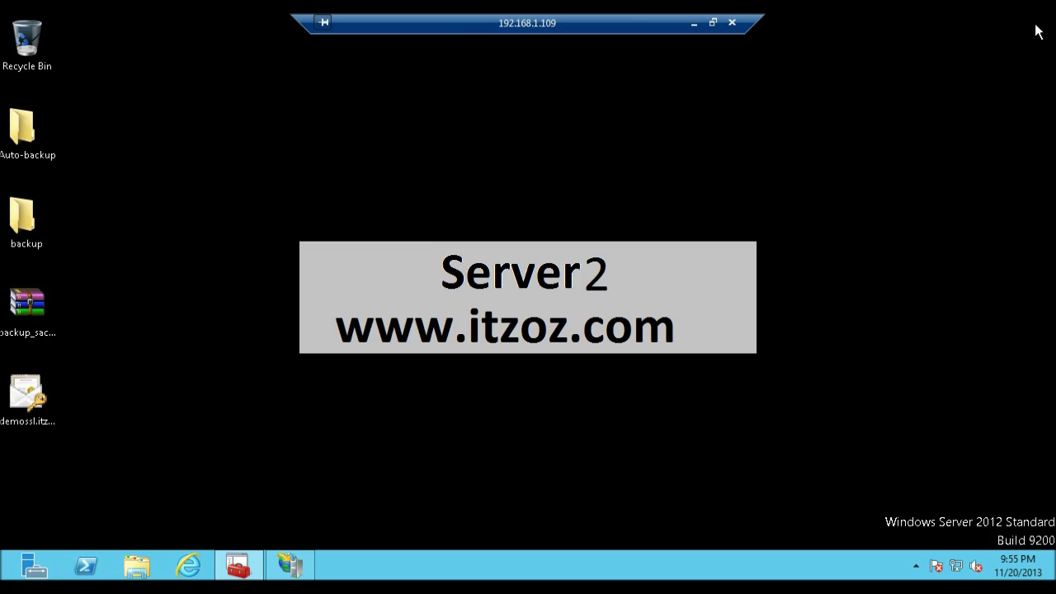